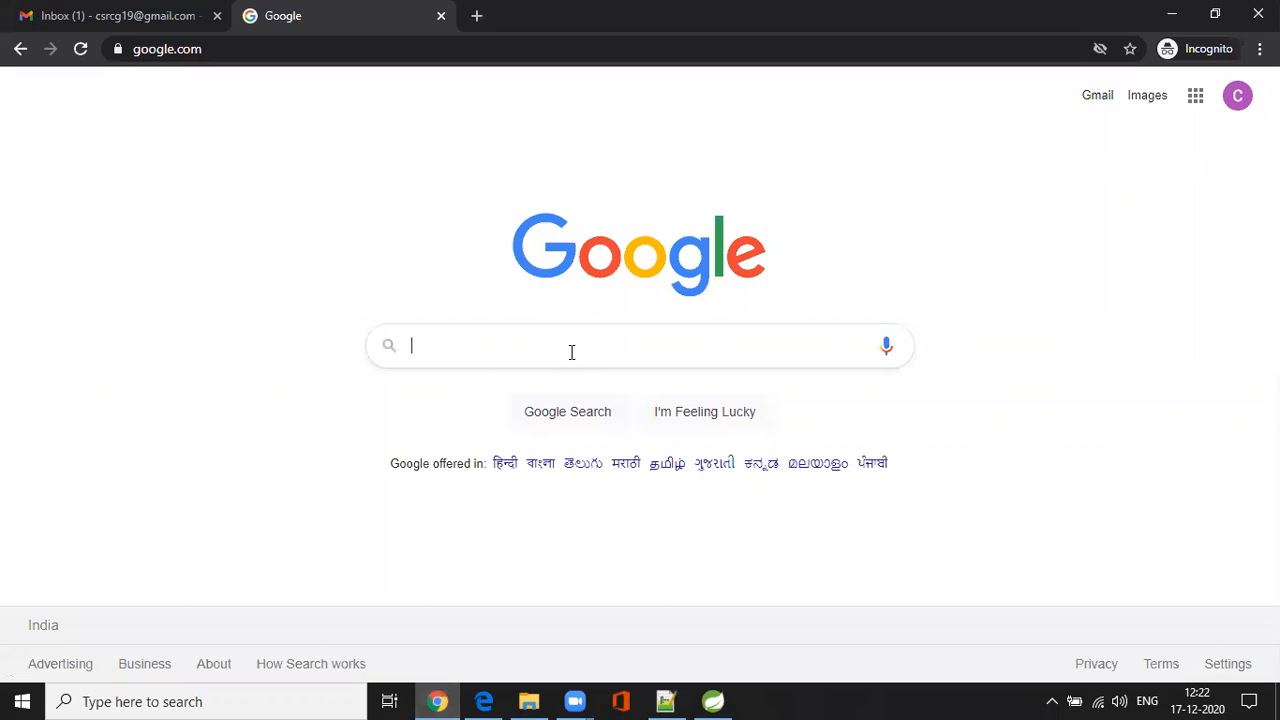
Search the web for a Tomcat download and open the Apache Tomcat 9 Software Downloads page.
text(tomcat)
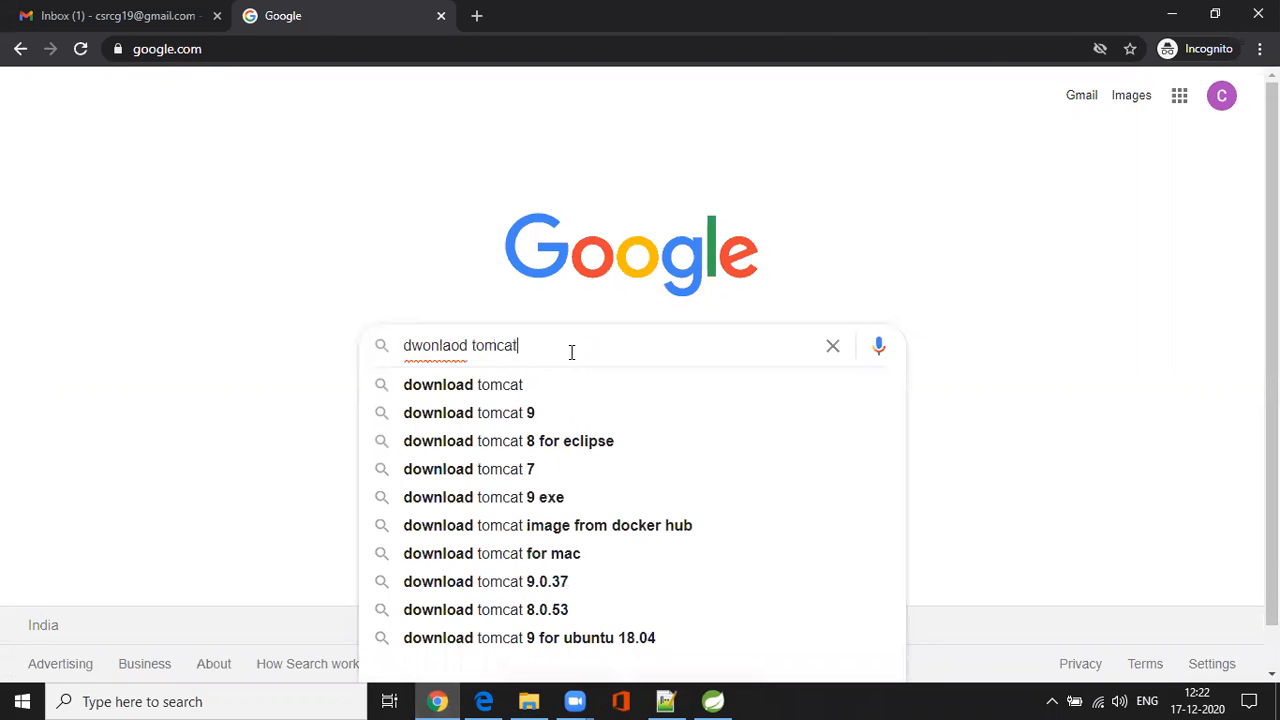
key(Return)
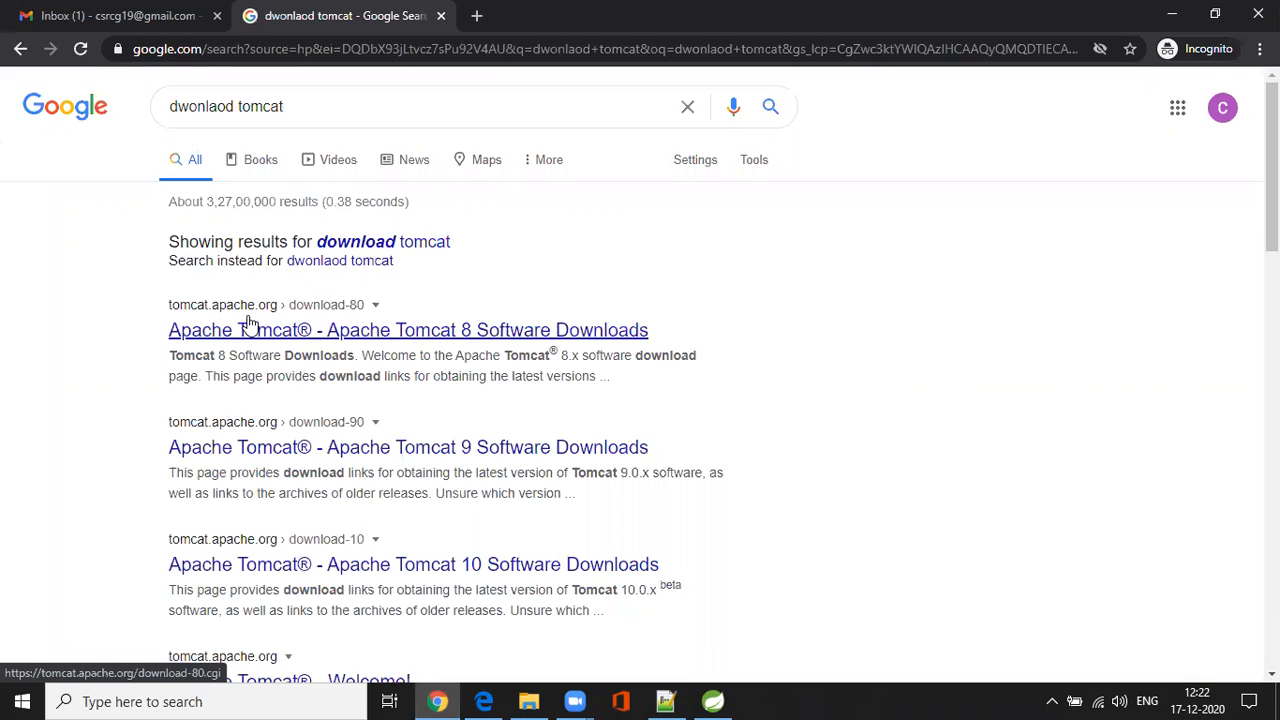
click(346, 338)
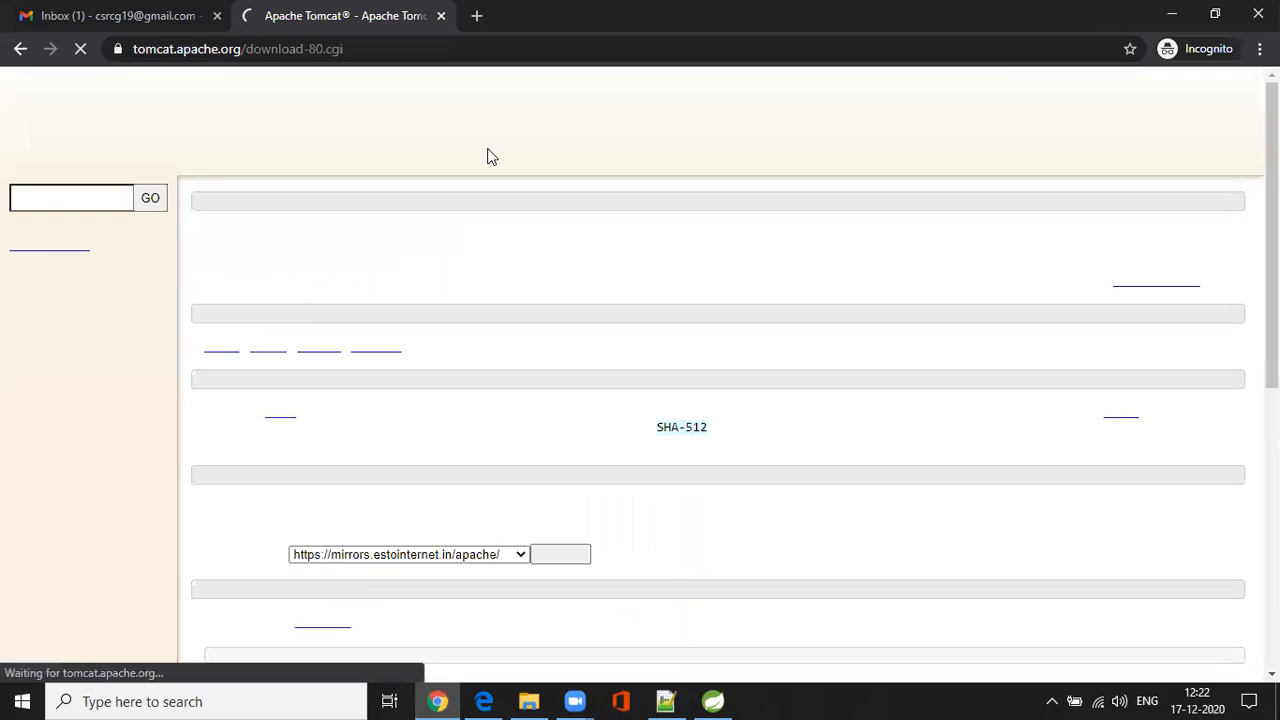
scroll(104, 370, down, 1)
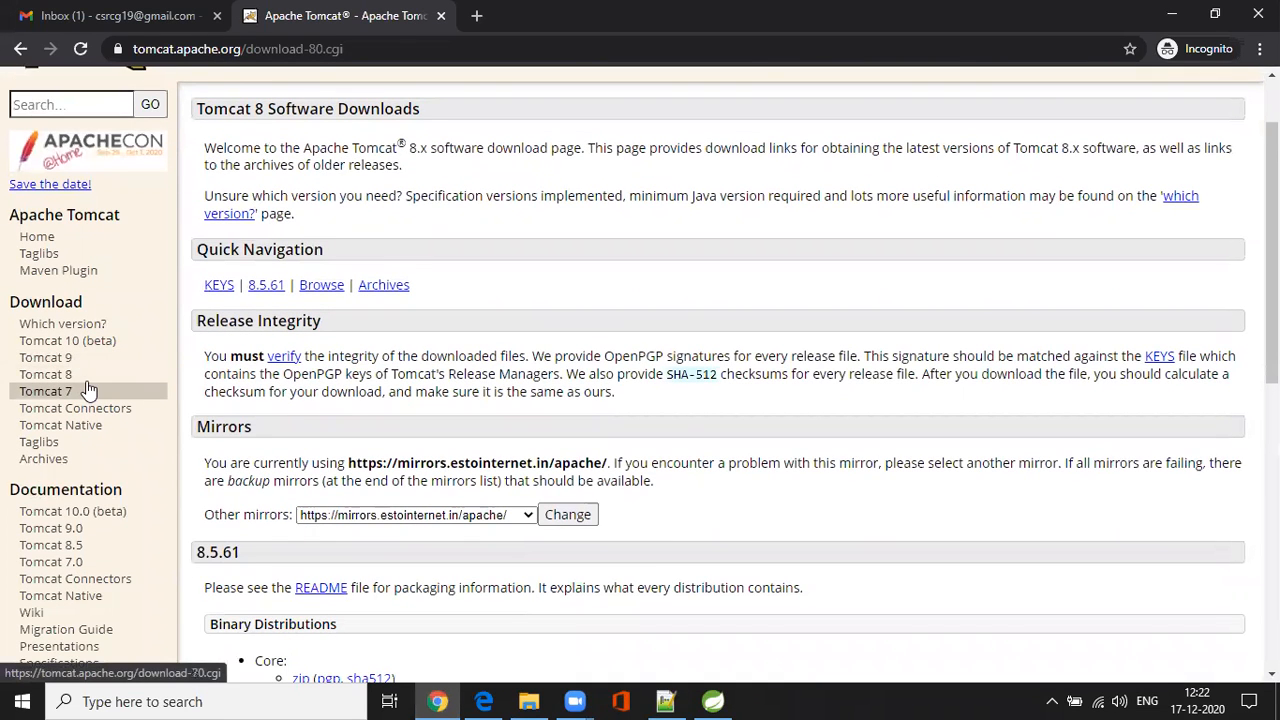
click(54, 362)
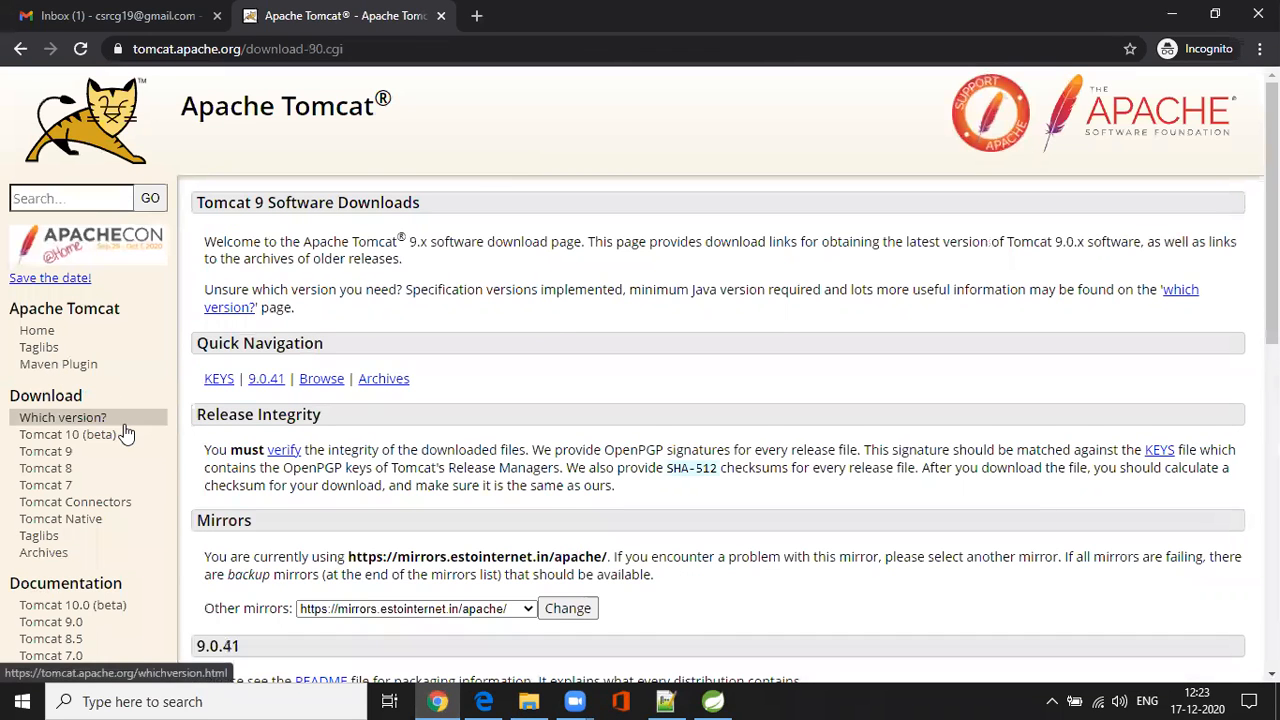
Download the 32-bit/64-bit Windows Service Installer of Tomcat 9.0.41 and show the file in its folder.
scroll(350, 345, down, 5)
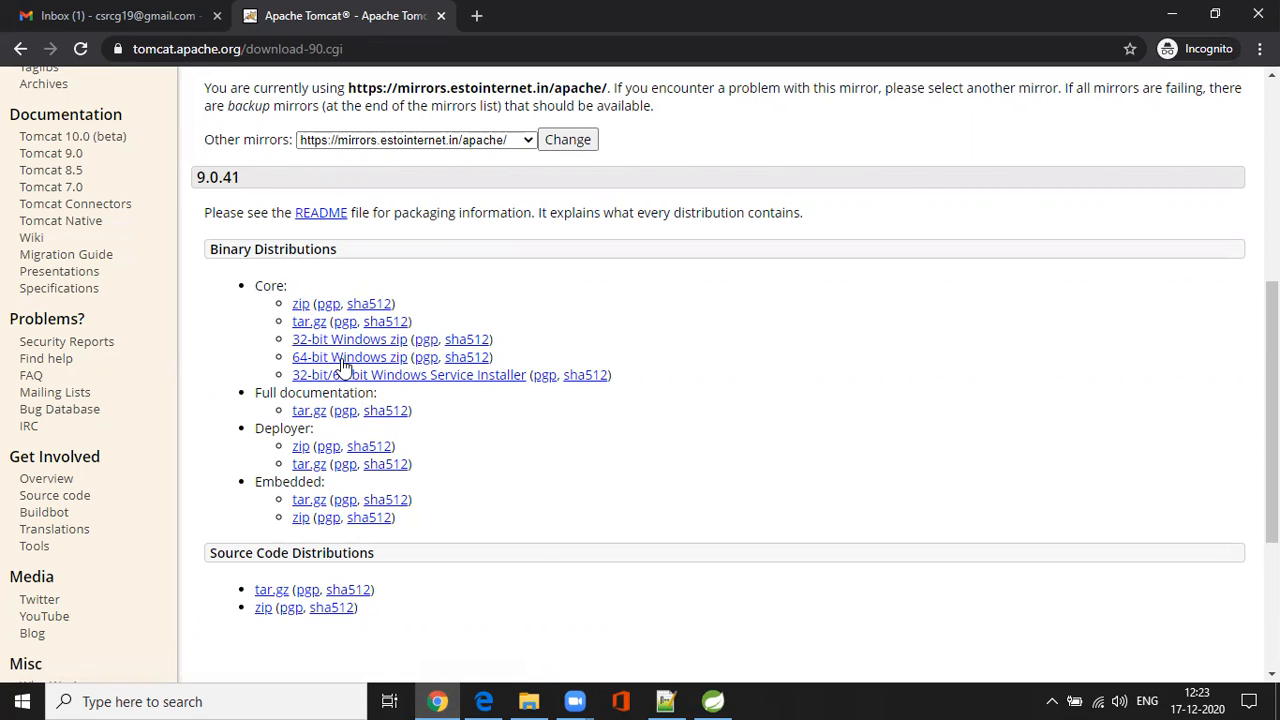
click(450, 378)
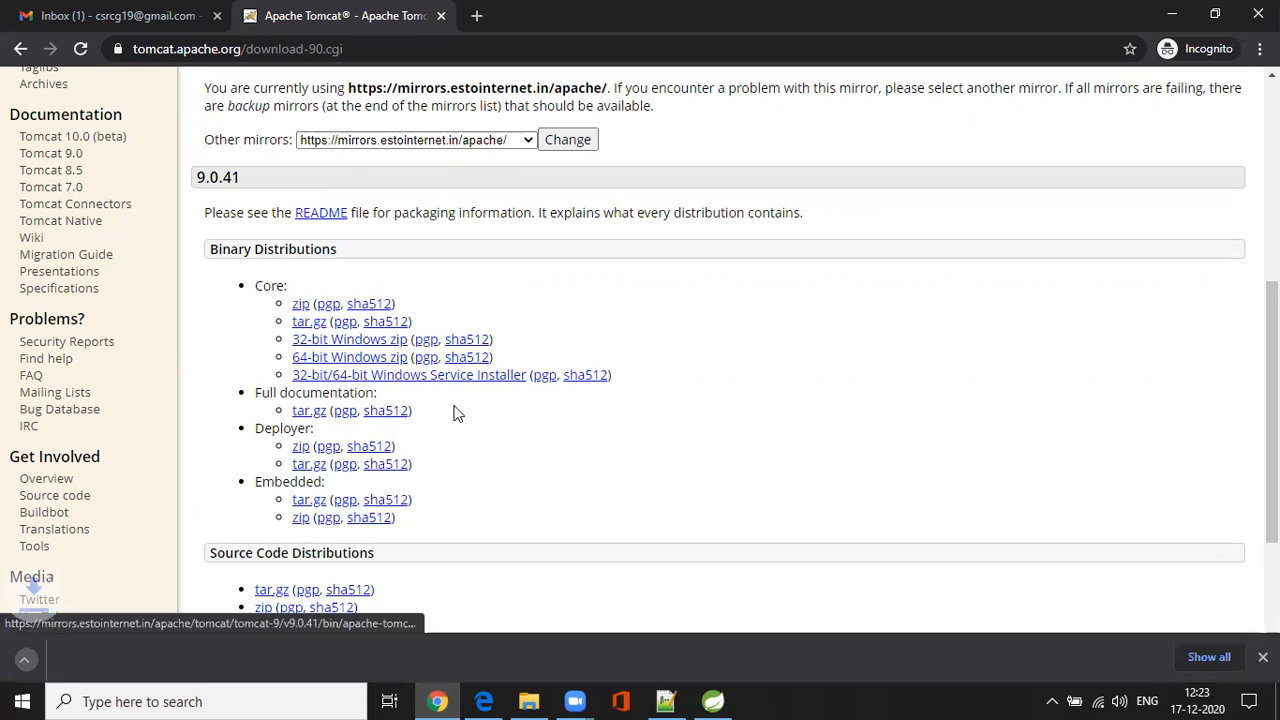
click(201, 657)
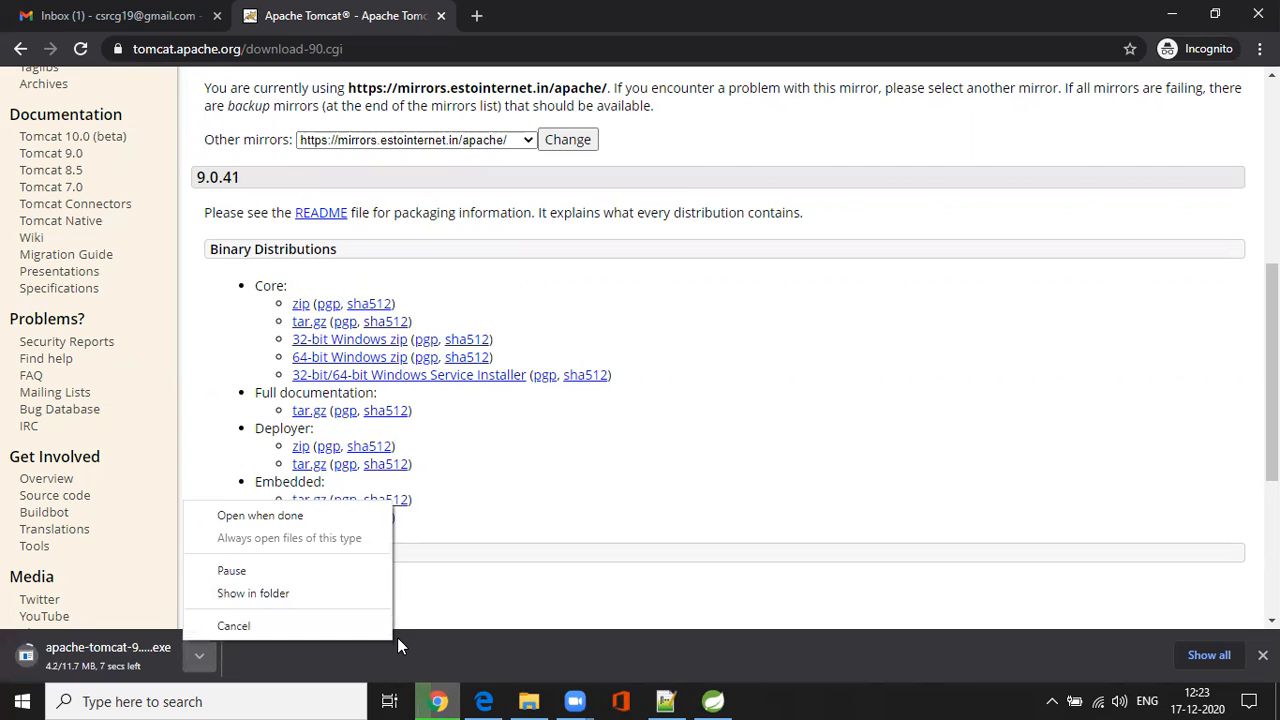
click(268, 608)
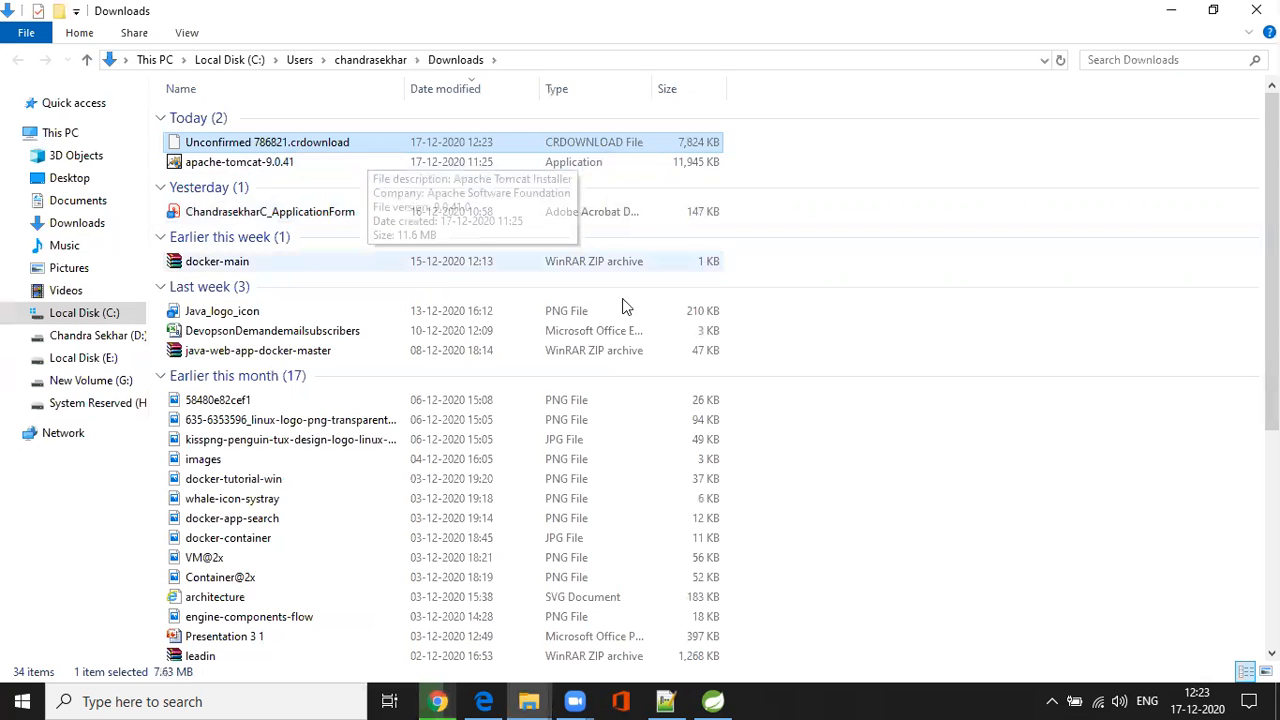
Launch the apache-tomcat-9.0.41 installer from the Downloads folder and close the folder window.
click(285, 163)
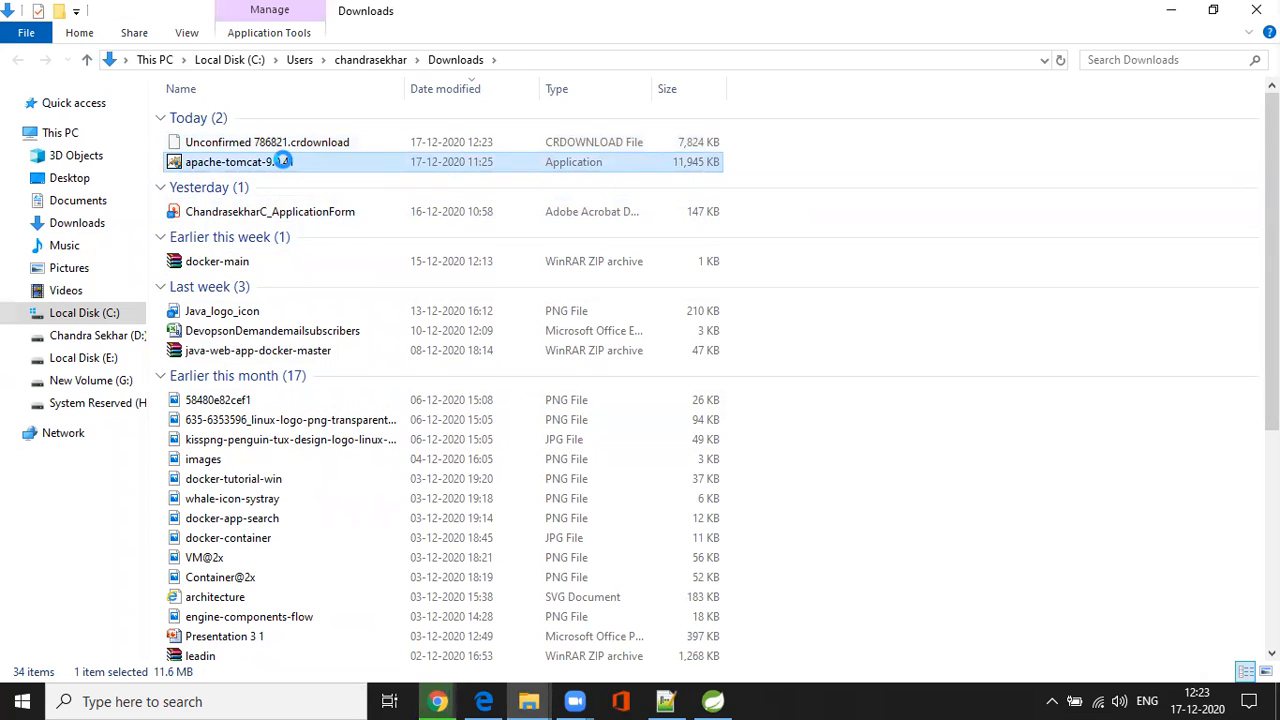
right_click(283, 161)
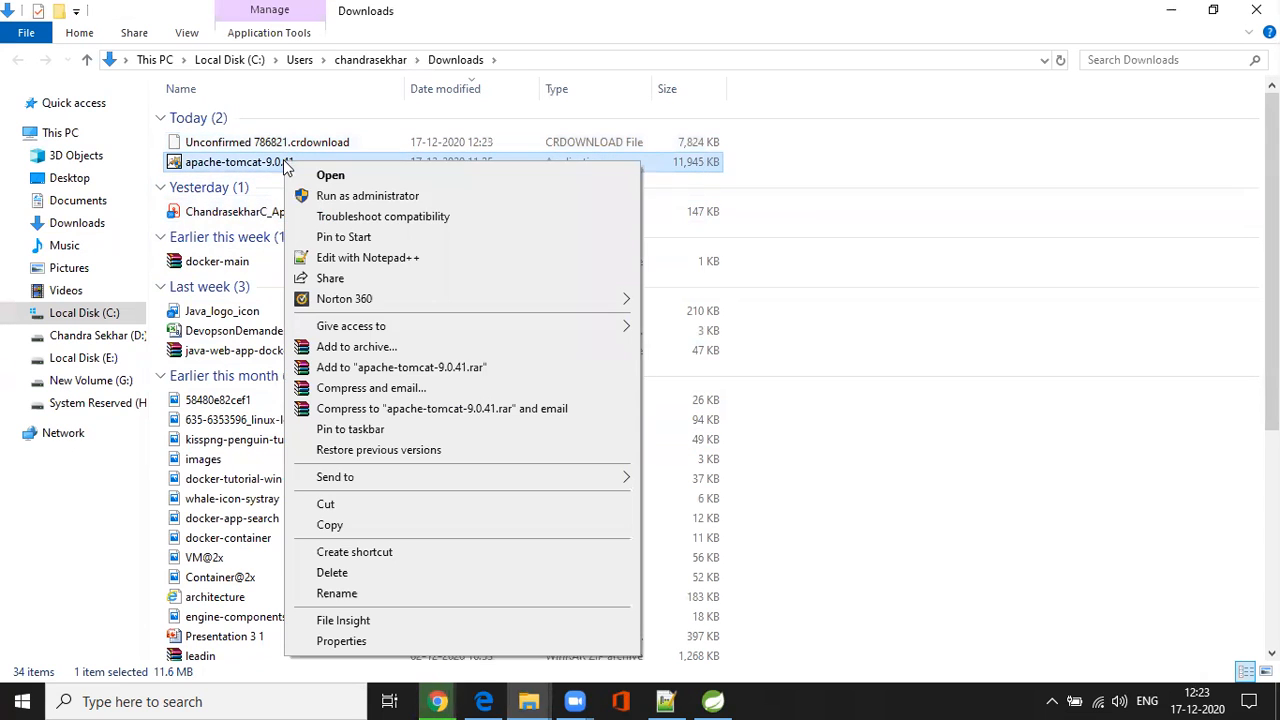
click(377, 180)
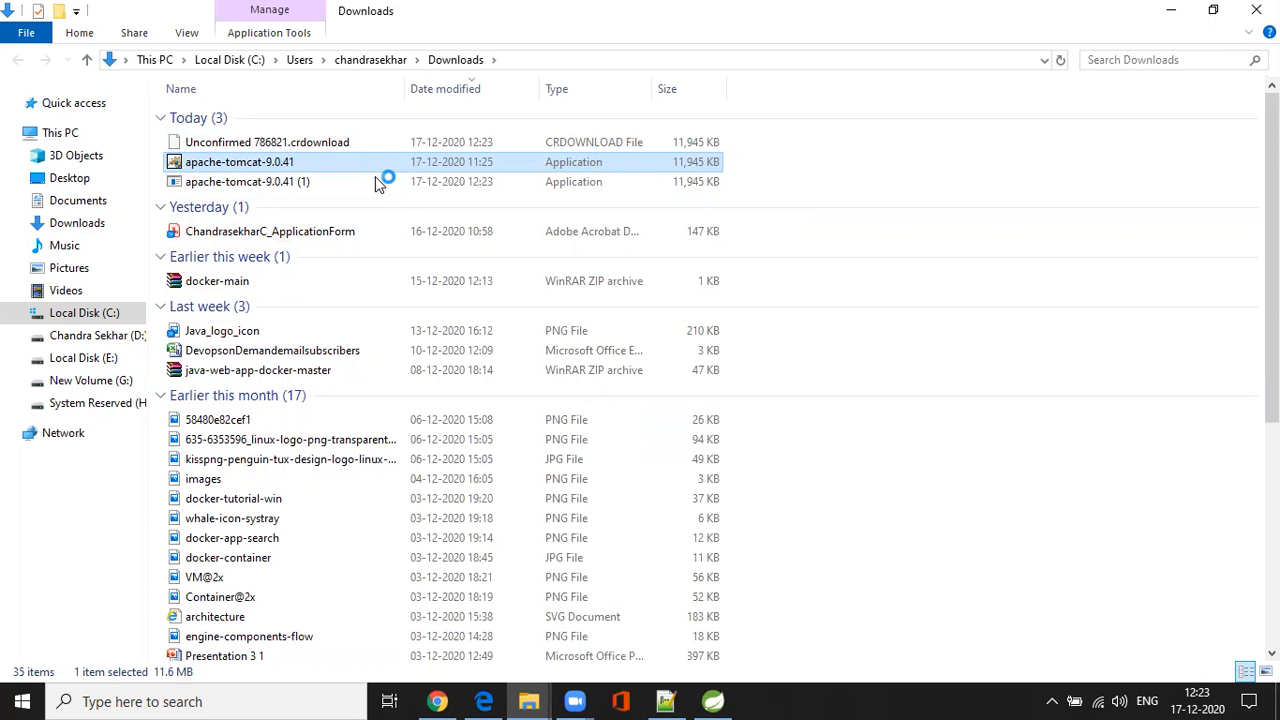
click(1257, 10)
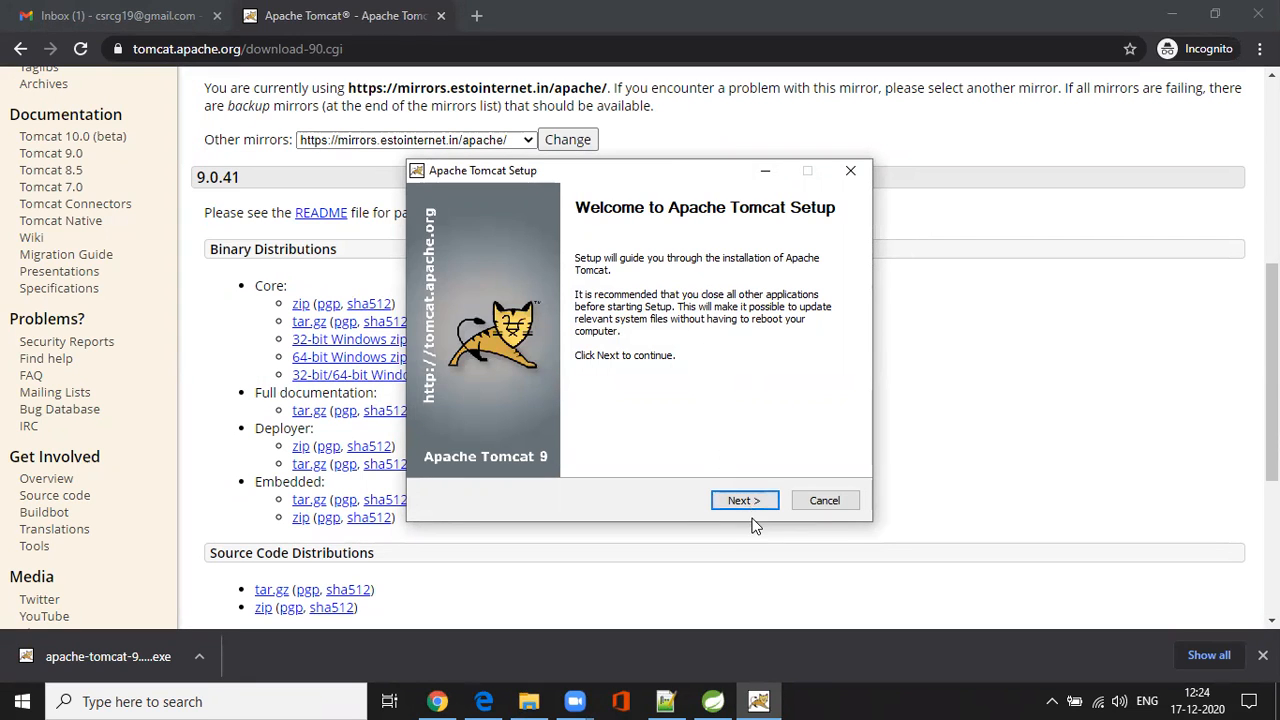
Accept the license agreement in Apache Tomcat Setup and choose the Full install type.
click(745, 501)
click(754, 508)
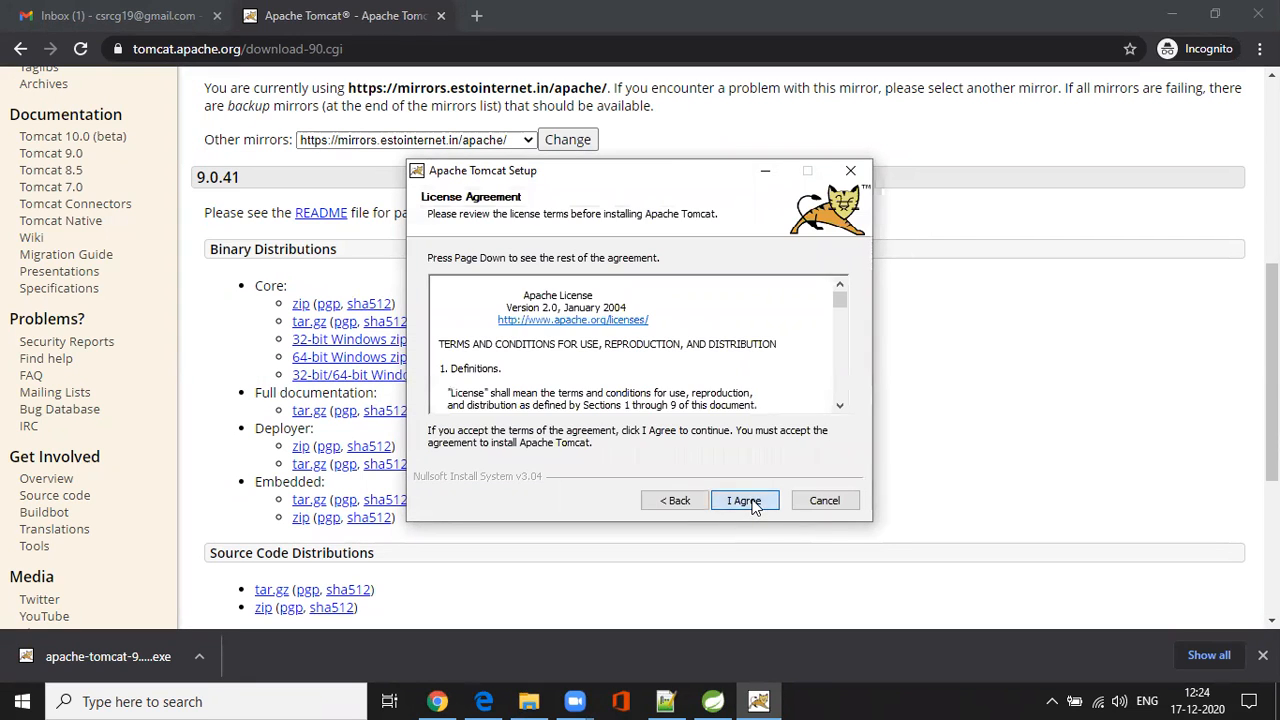
click(678, 302)
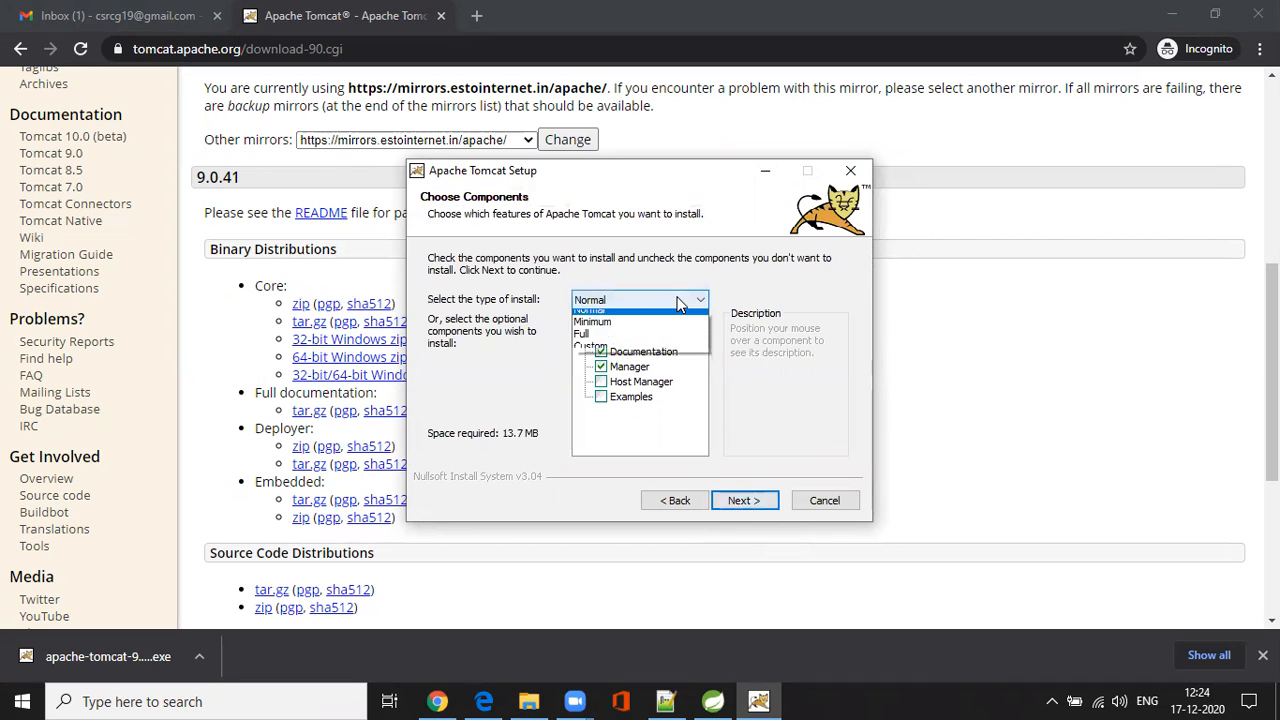
click(675, 335)
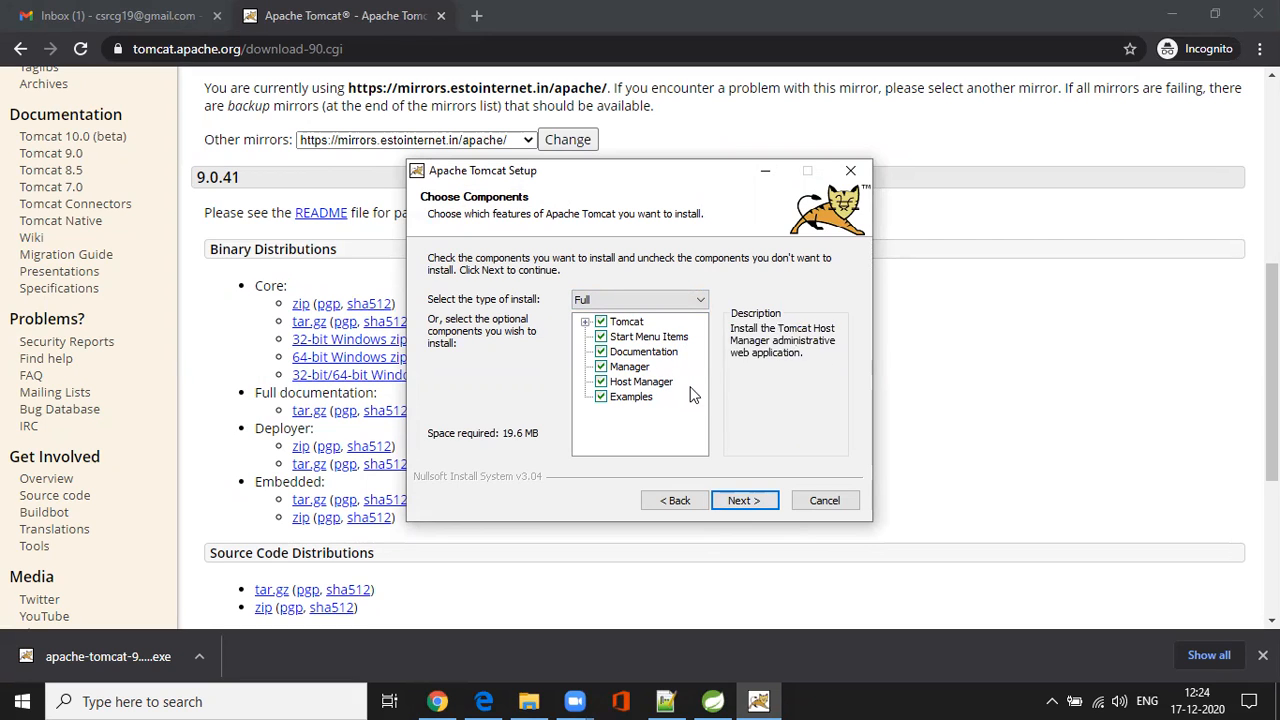
click(745, 501)
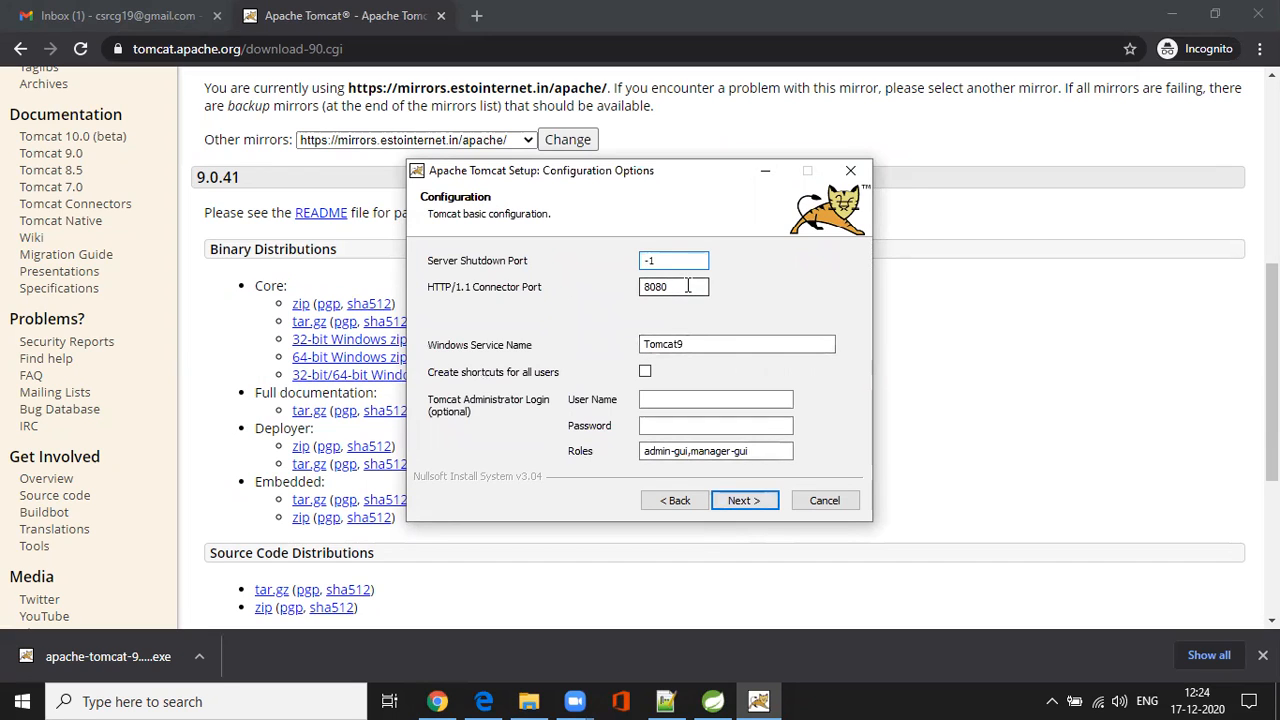
Accept the default ports, the jdk1.8.0_101 Java path and the Tomcat 9.0 destination folder, and install Tomcat.
double_click(668, 261)
double_click(694, 287)
click(743, 502)
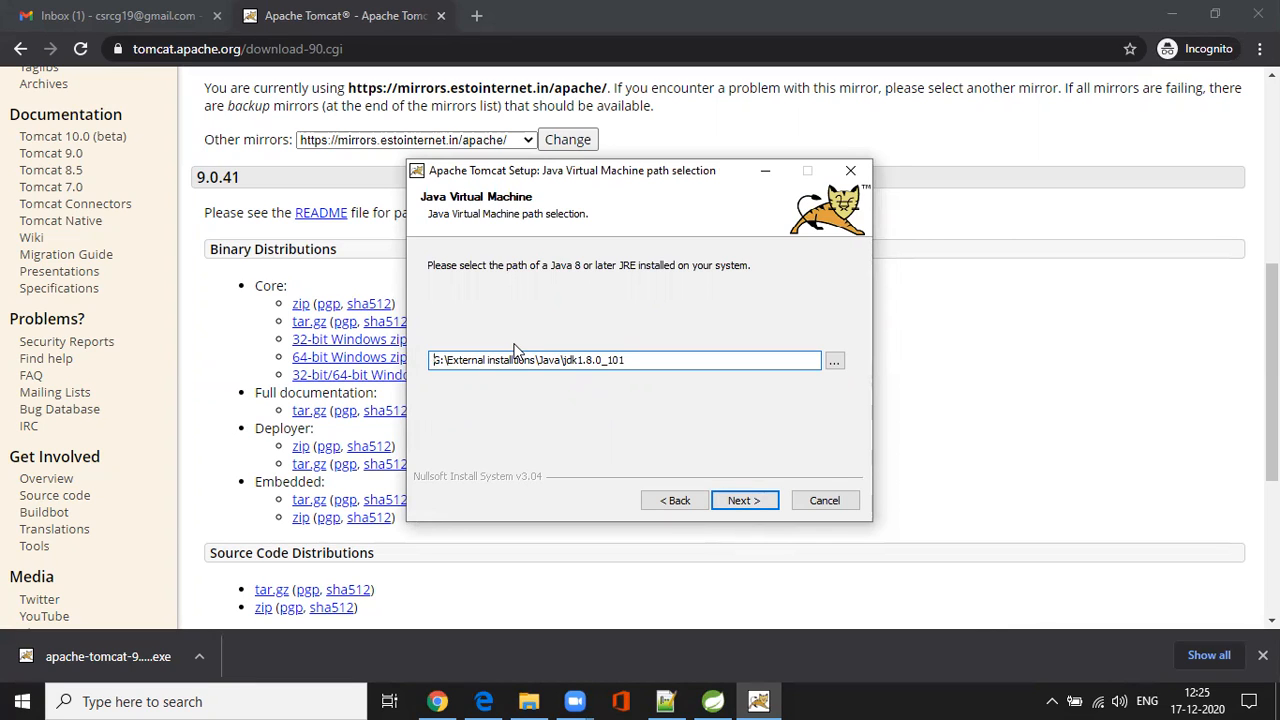
click(740, 501)
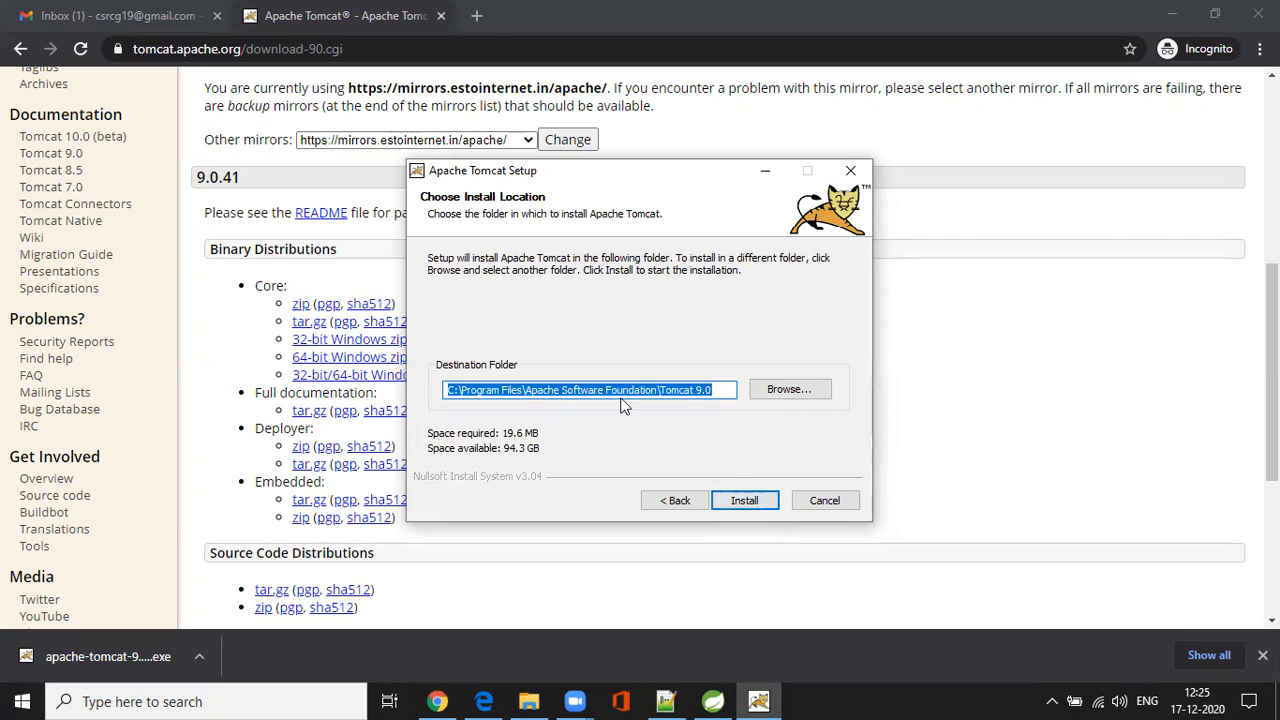
click(743, 504)
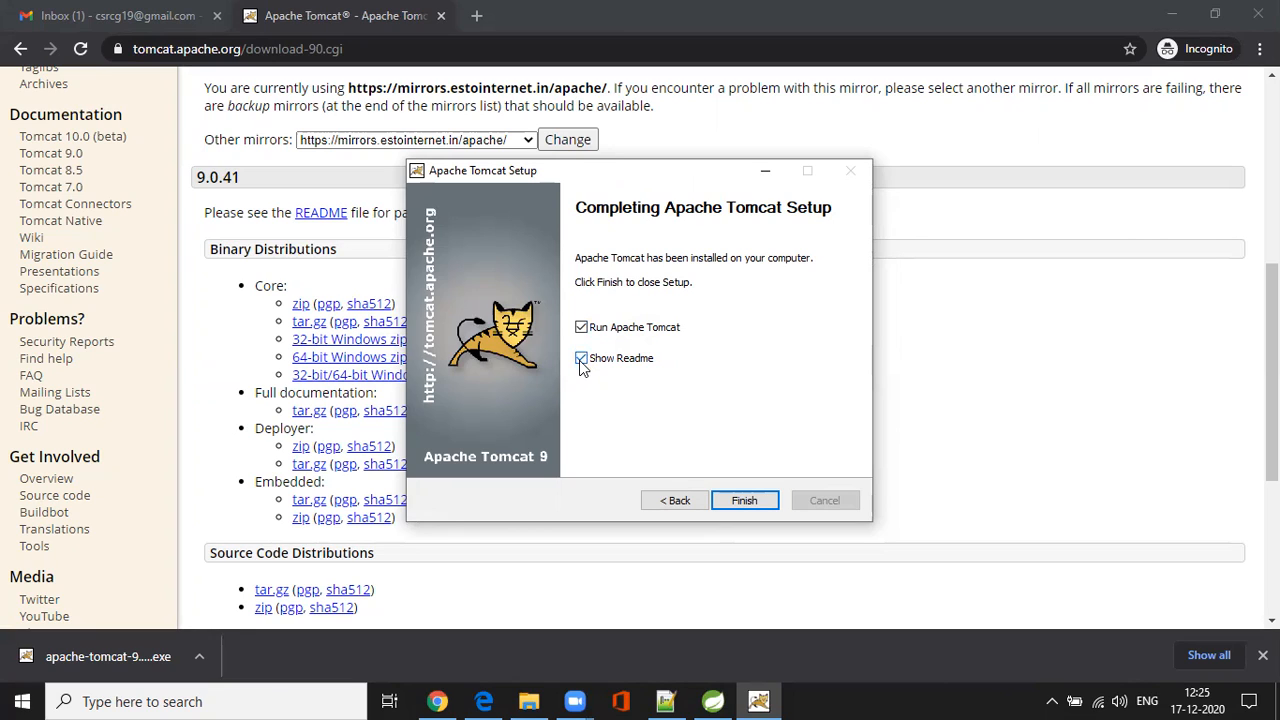
Turn off Show Readme and Run Apache Tomcat, and finish the setup.
click(581, 362)
click(581, 330)
click(748, 503)
Browse to Program Files\Apache Software Foundation on drive C and grant permanent access to the Tomcat 9.0 folder.
right_click(892, 698)
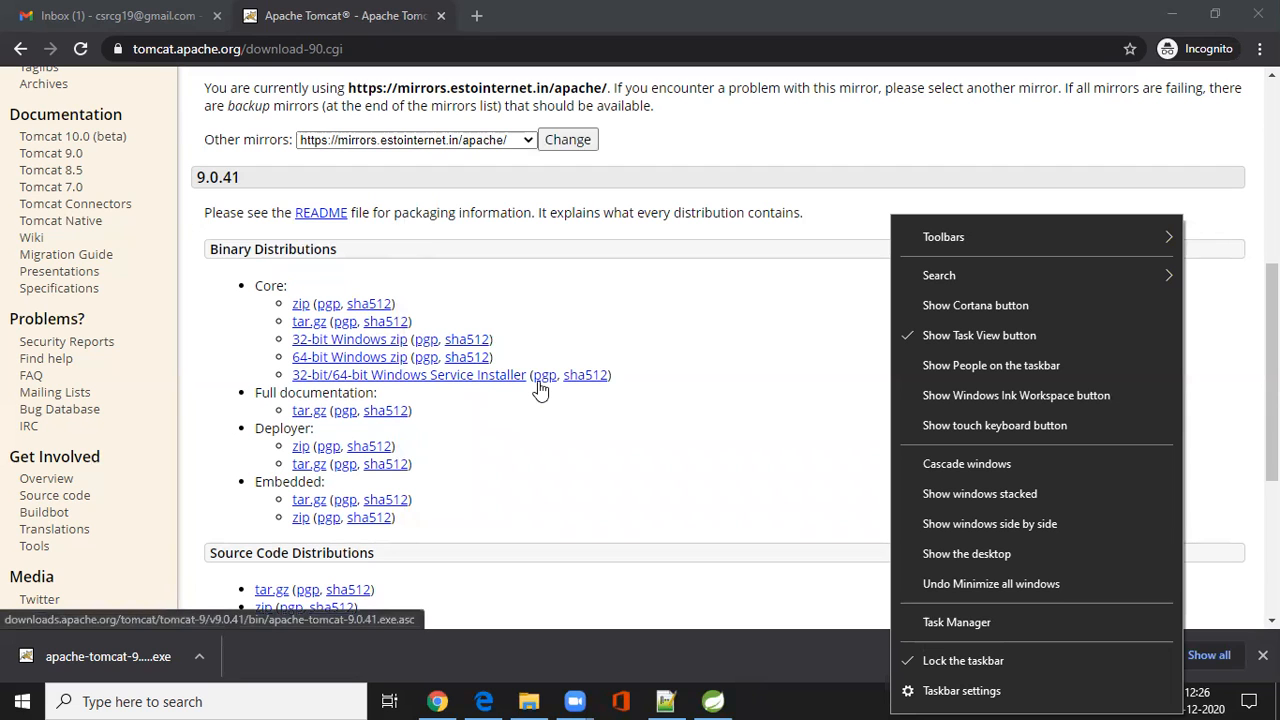
key(super+e)
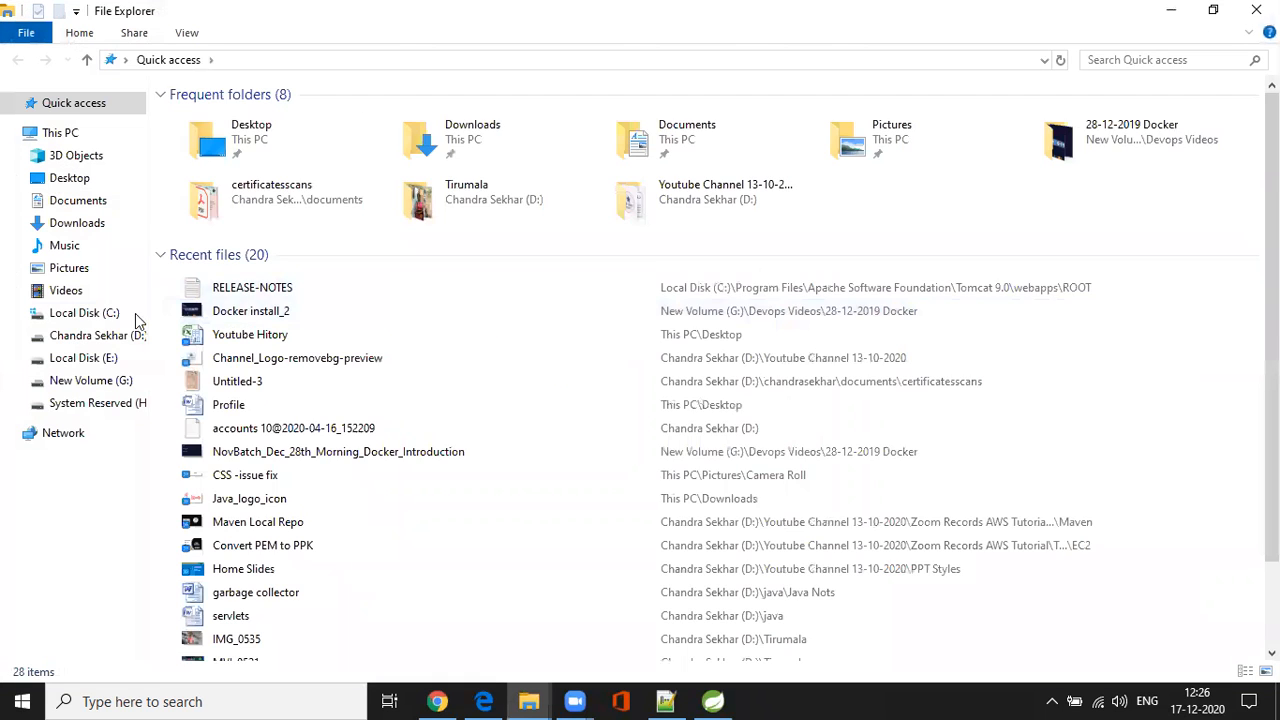
click(146, 316)
double_click(283, 197)
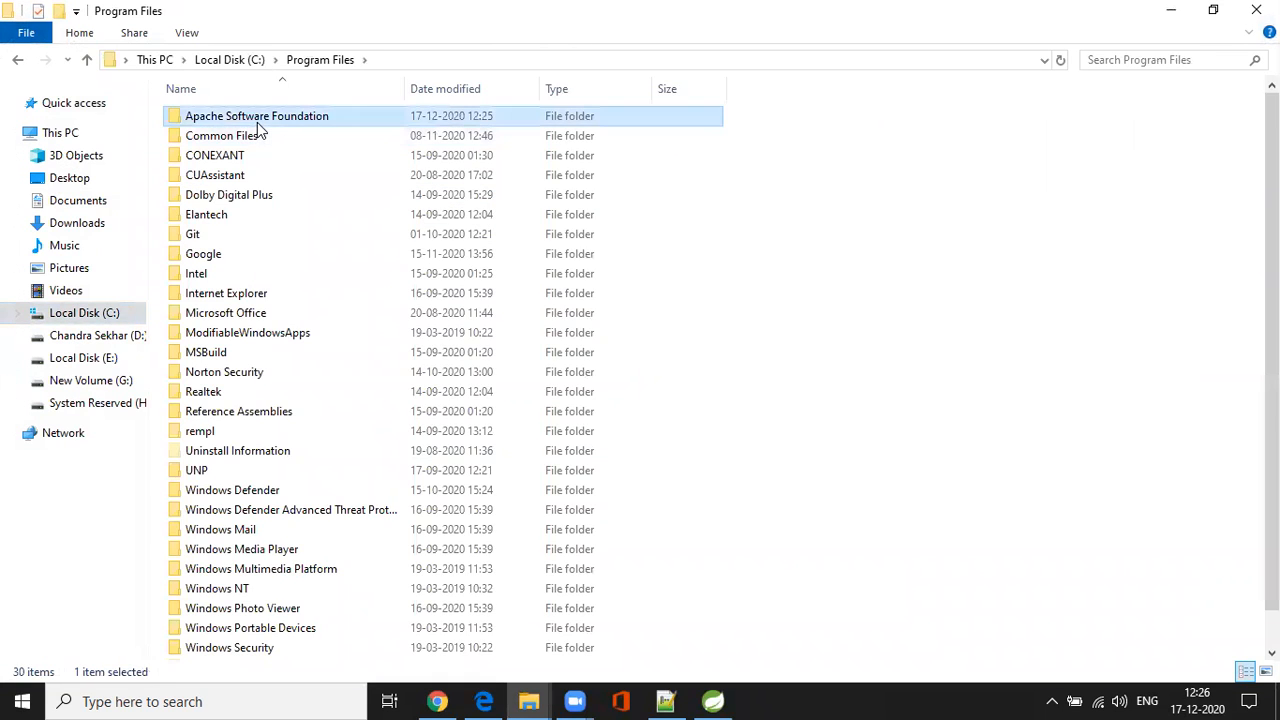
double_click(257, 122)
double_click(246, 120)
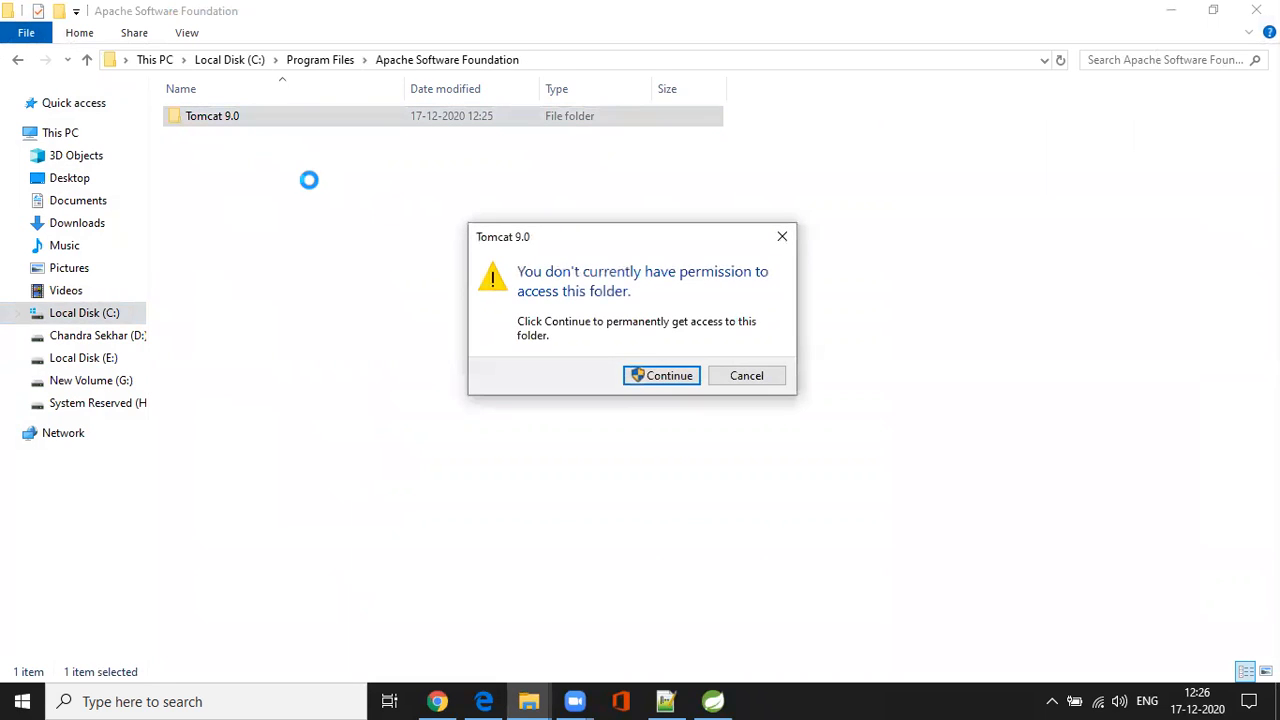
click(671, 377)
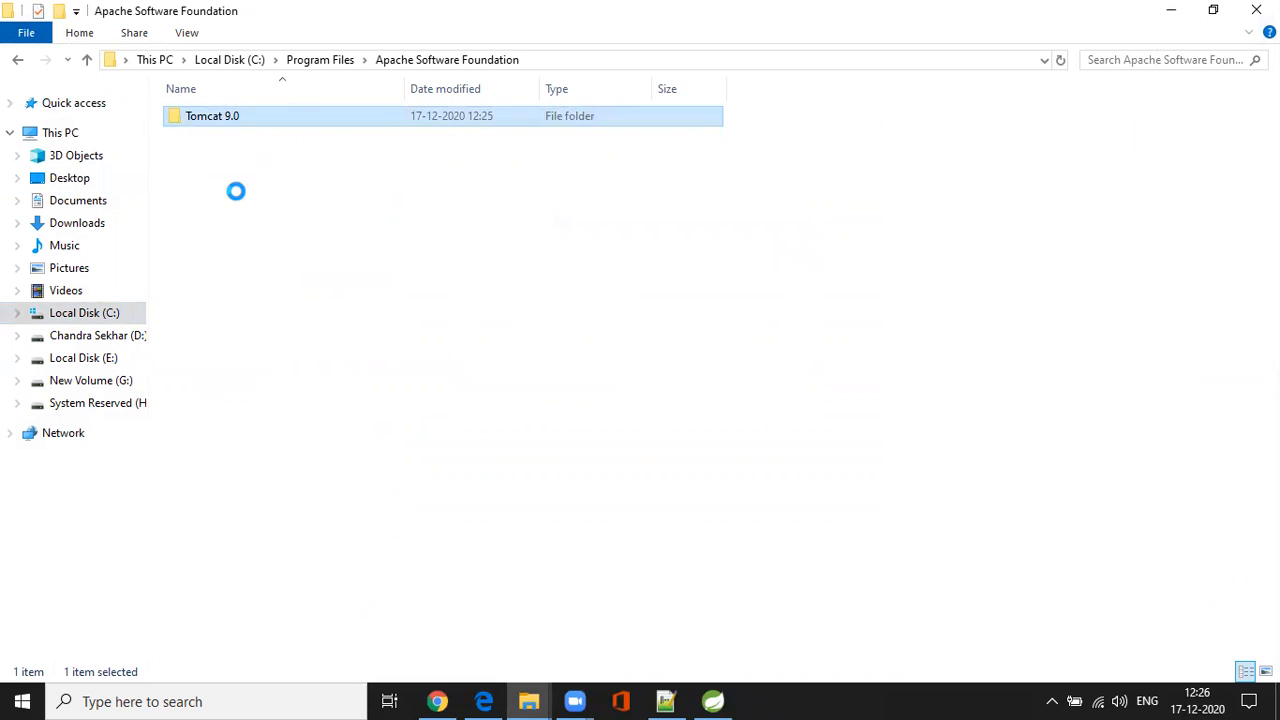
Look at the Tomcat9 application in the Tomcat 9.0 bin folder, and close the file window.
double_click(209, 117)
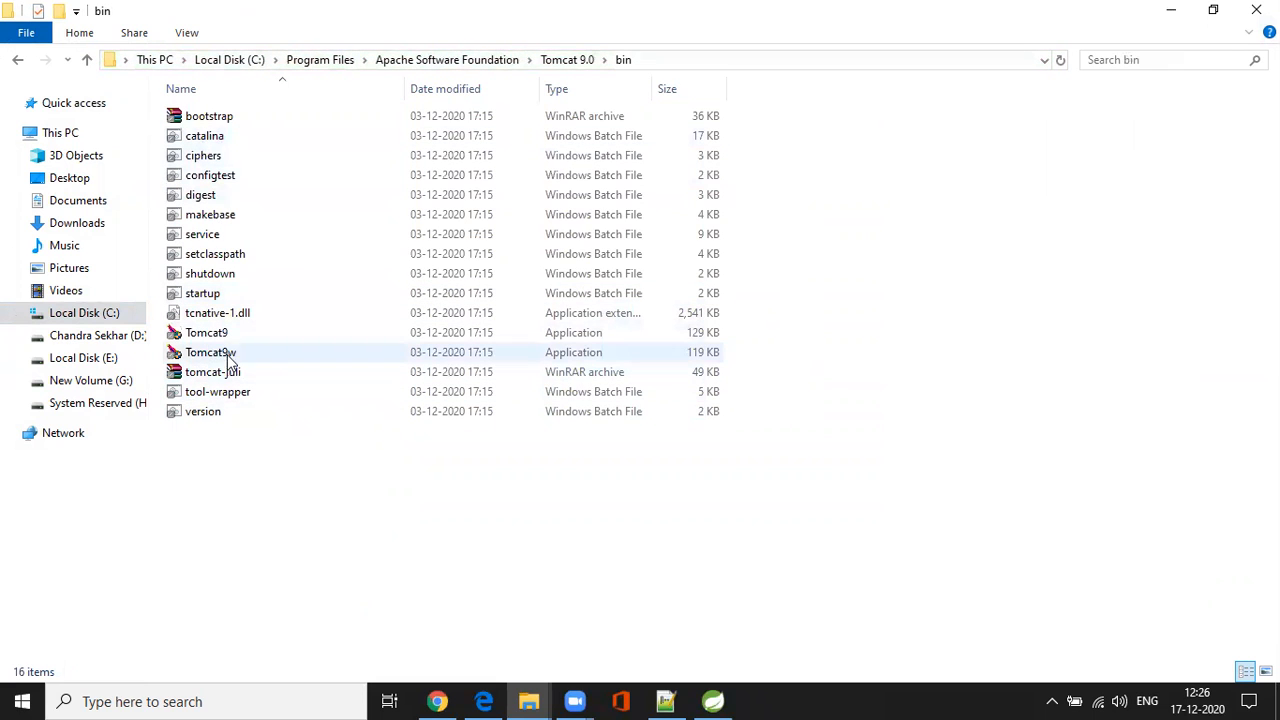
click(229, 338)
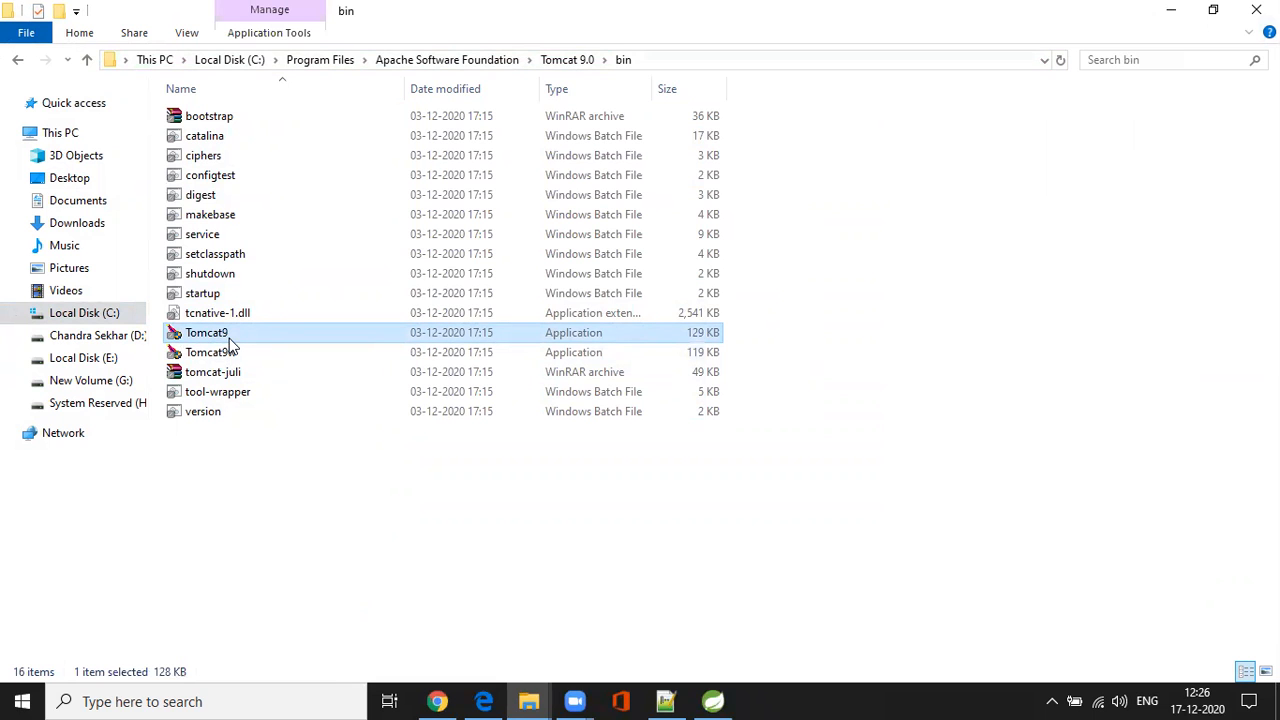
click(1258, 10)
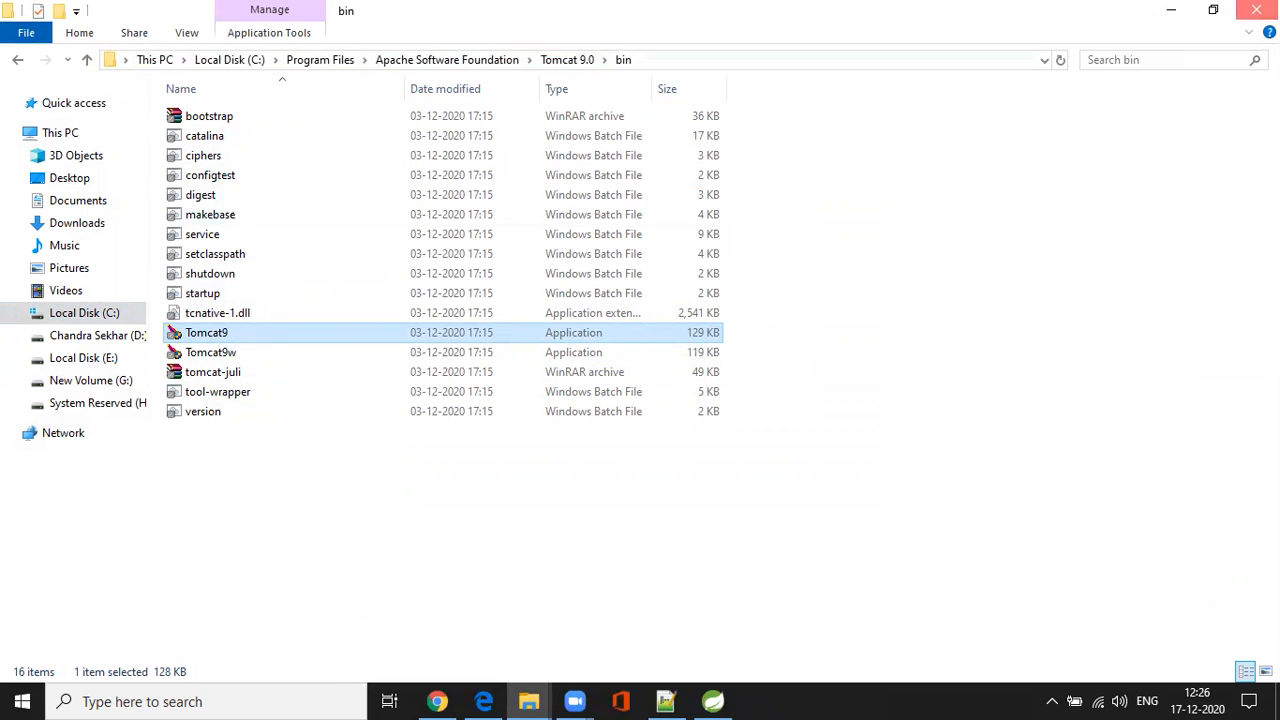
Locate the Tomcat9 service in Task Manager, view its available service actions, and close Task Manager.
right_click(924, 702)
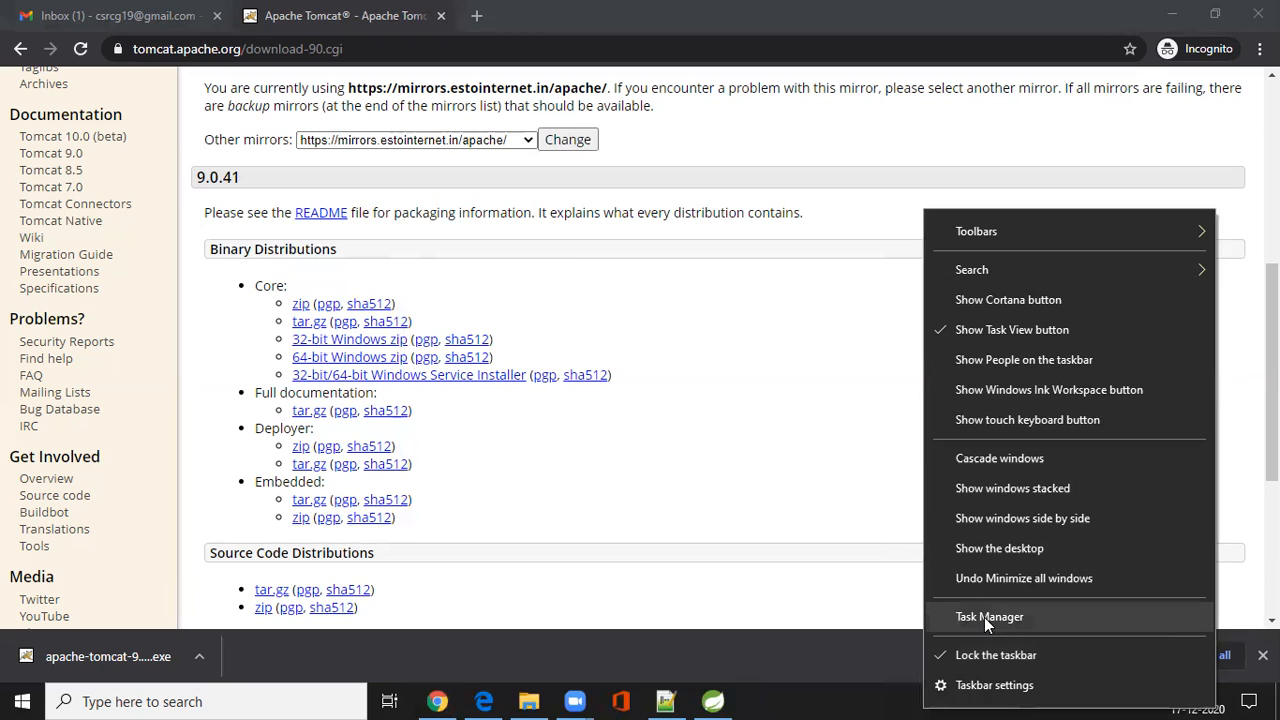
click(984, 617)
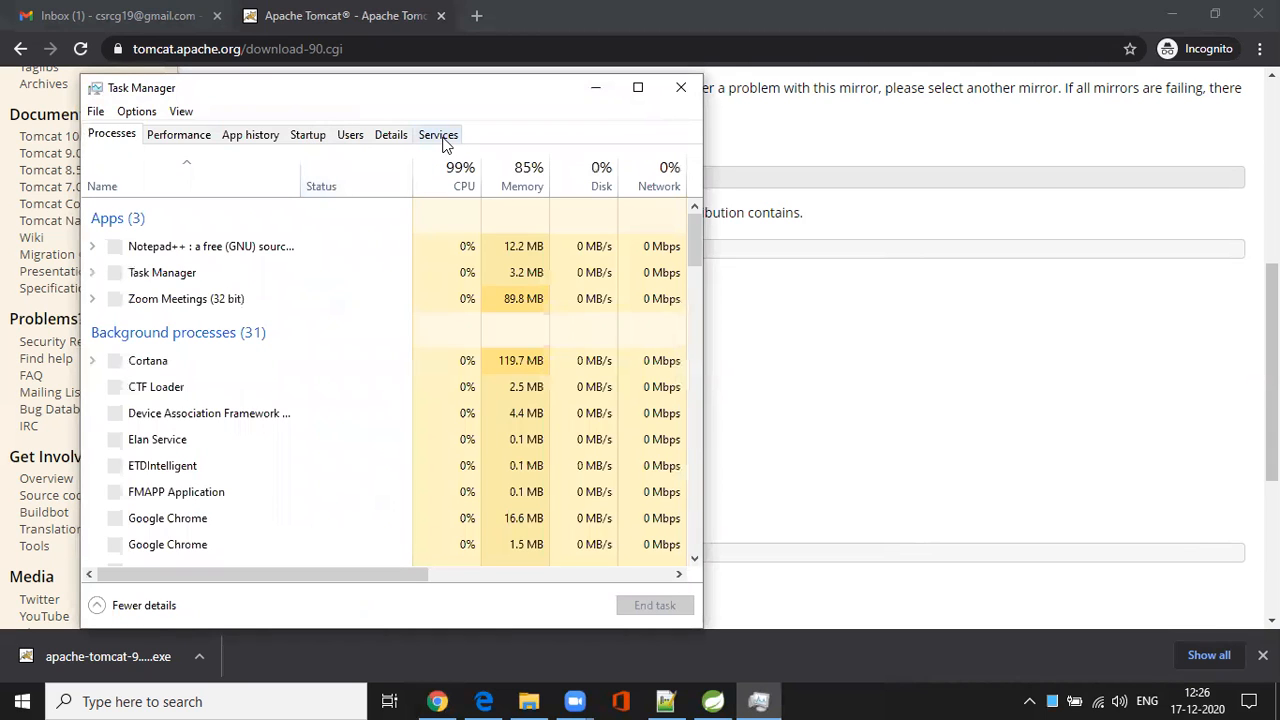
click(437, 137)
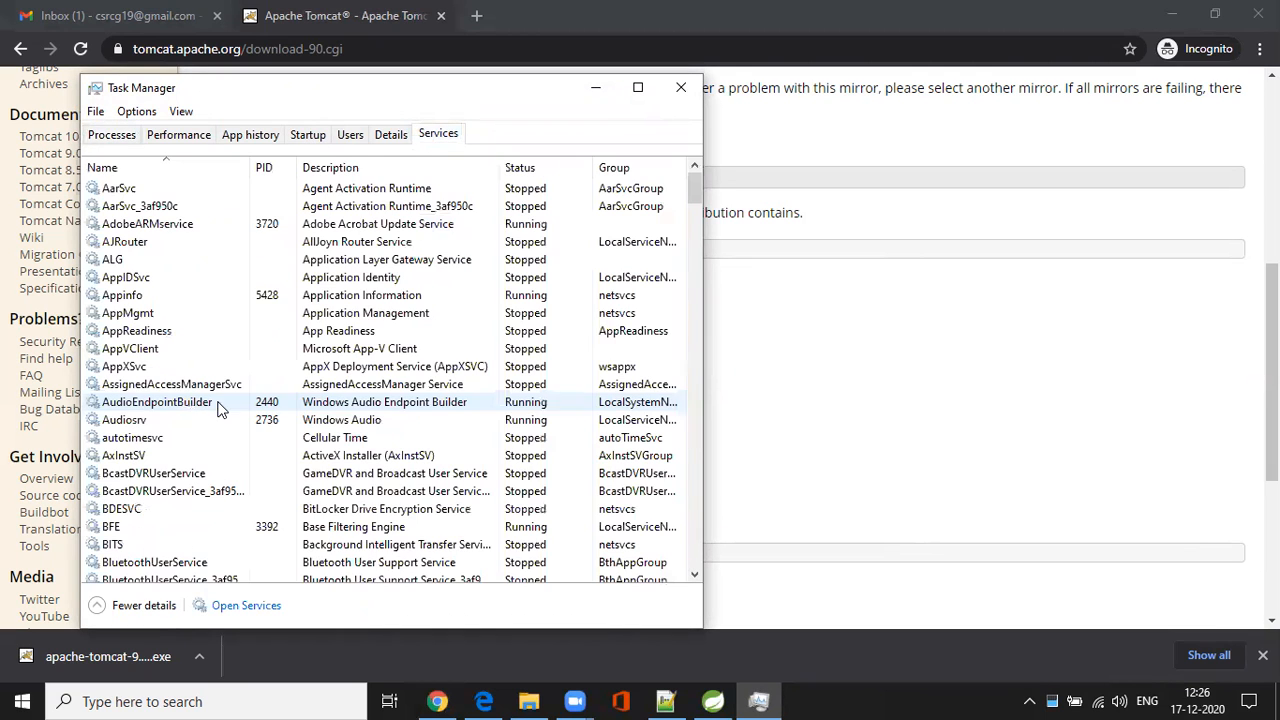
key(t)
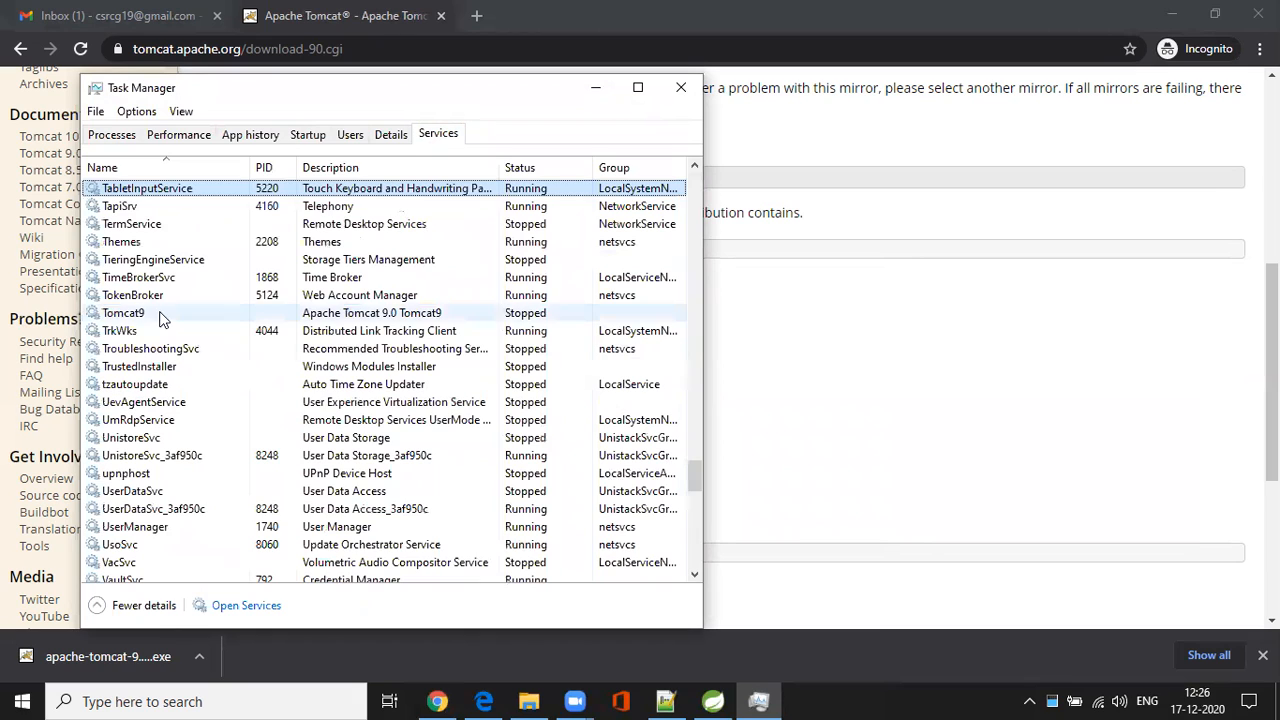
click(146, 311)
right_click(346, 316)
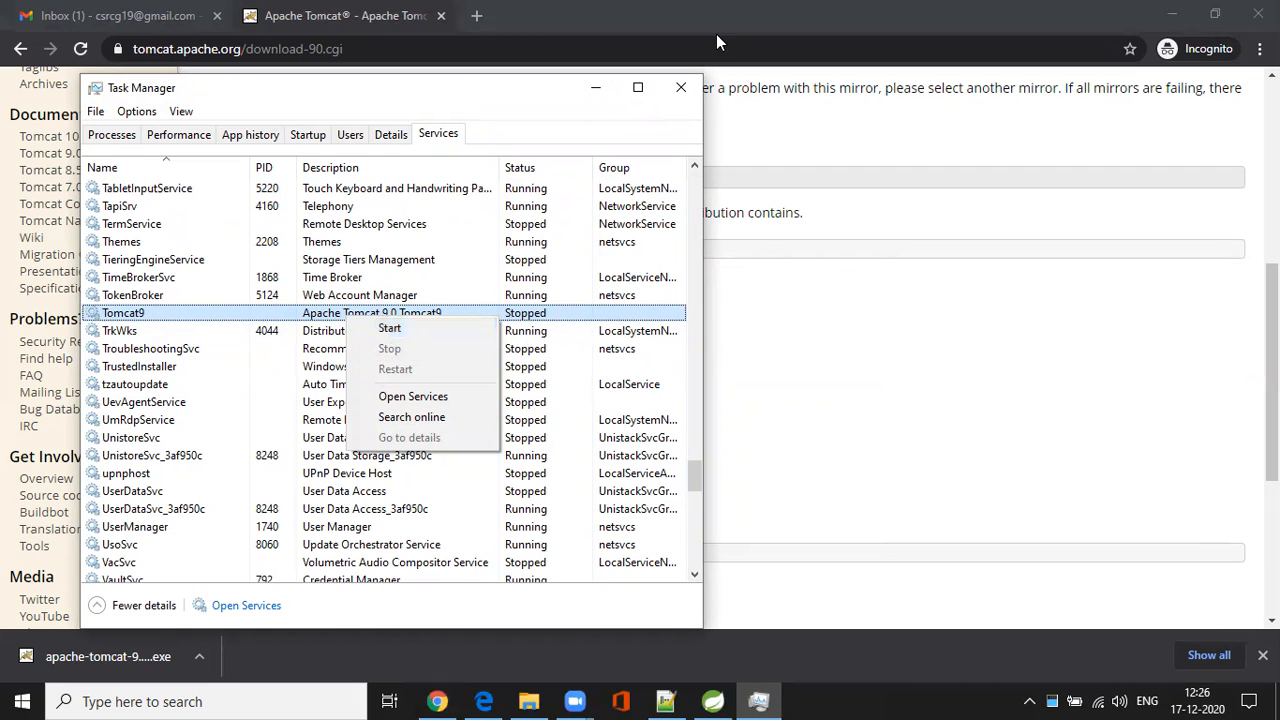
click(680, 89)
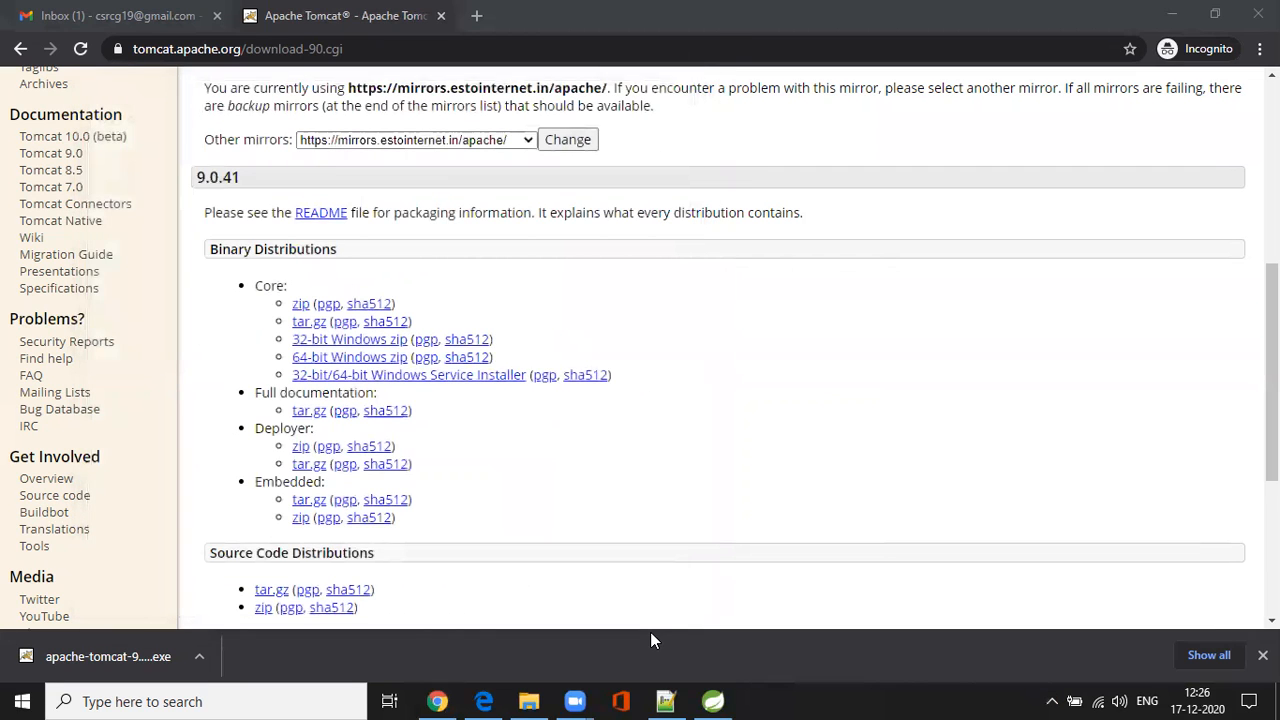
Switch to Spring Tool Suite and start a new Dynamic Web Project named WebApp.
click(712, 701)
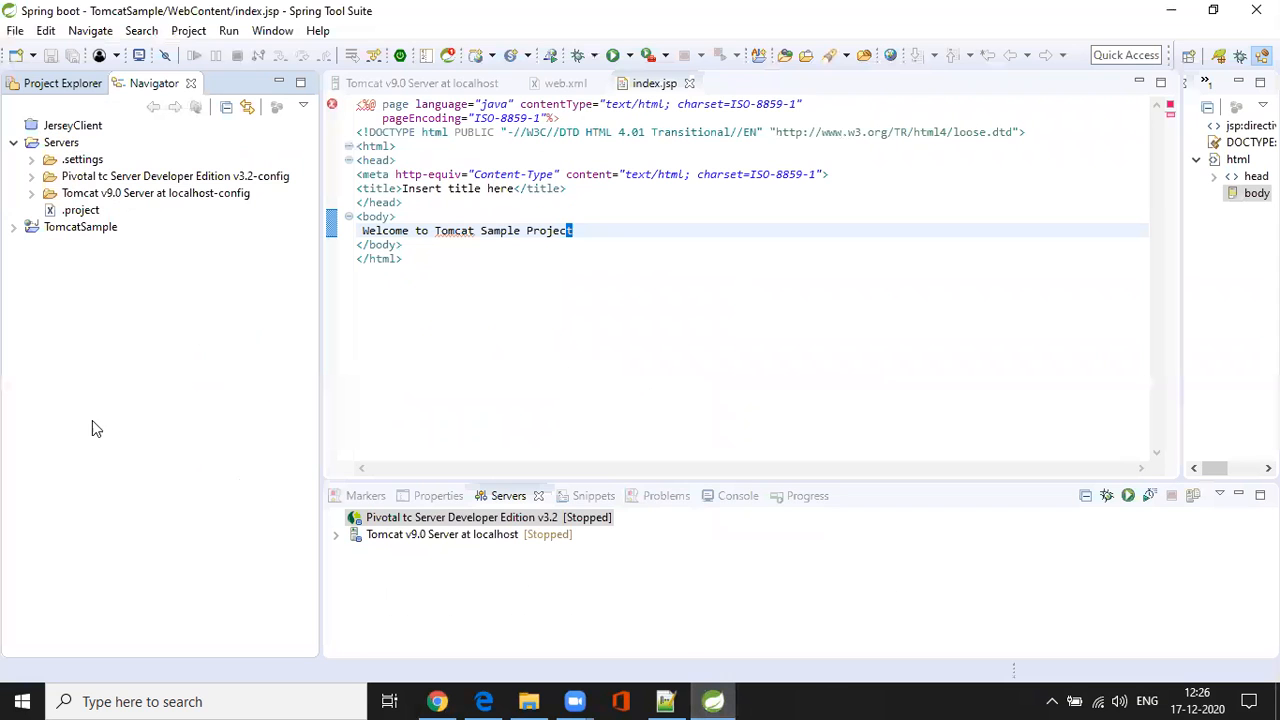
right_click(76, 332)
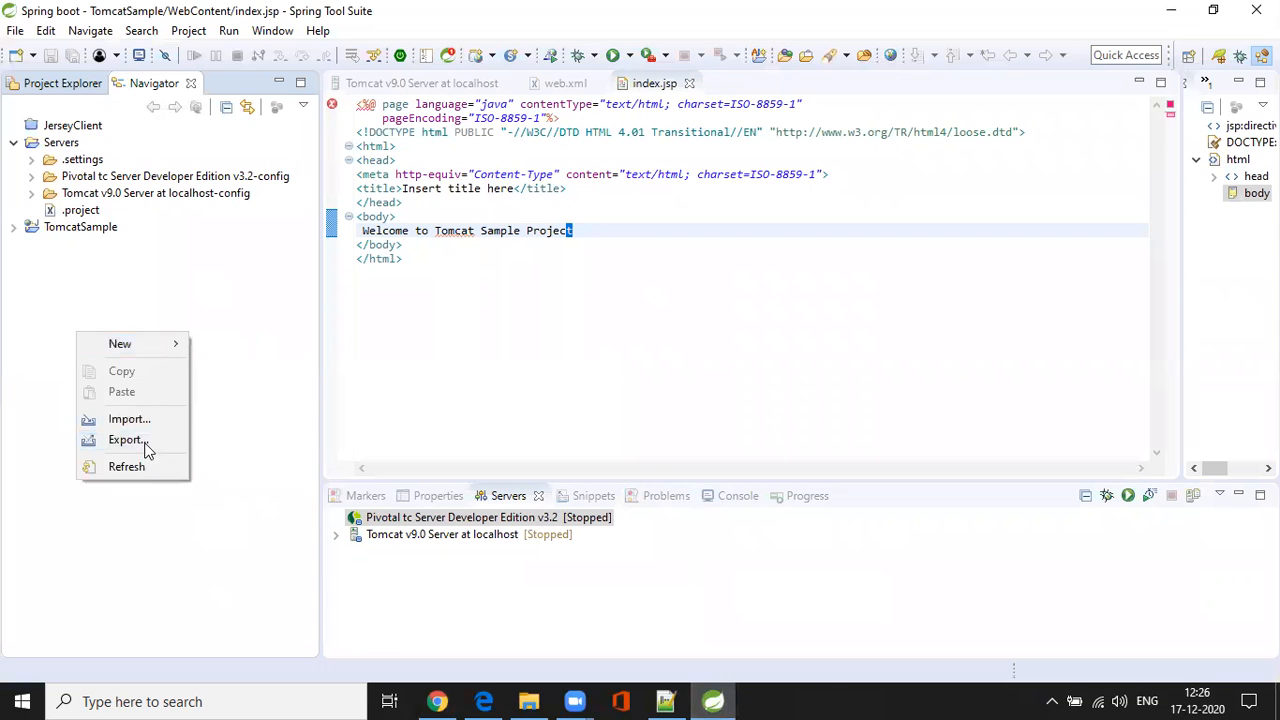
mouse_move(148, 344)
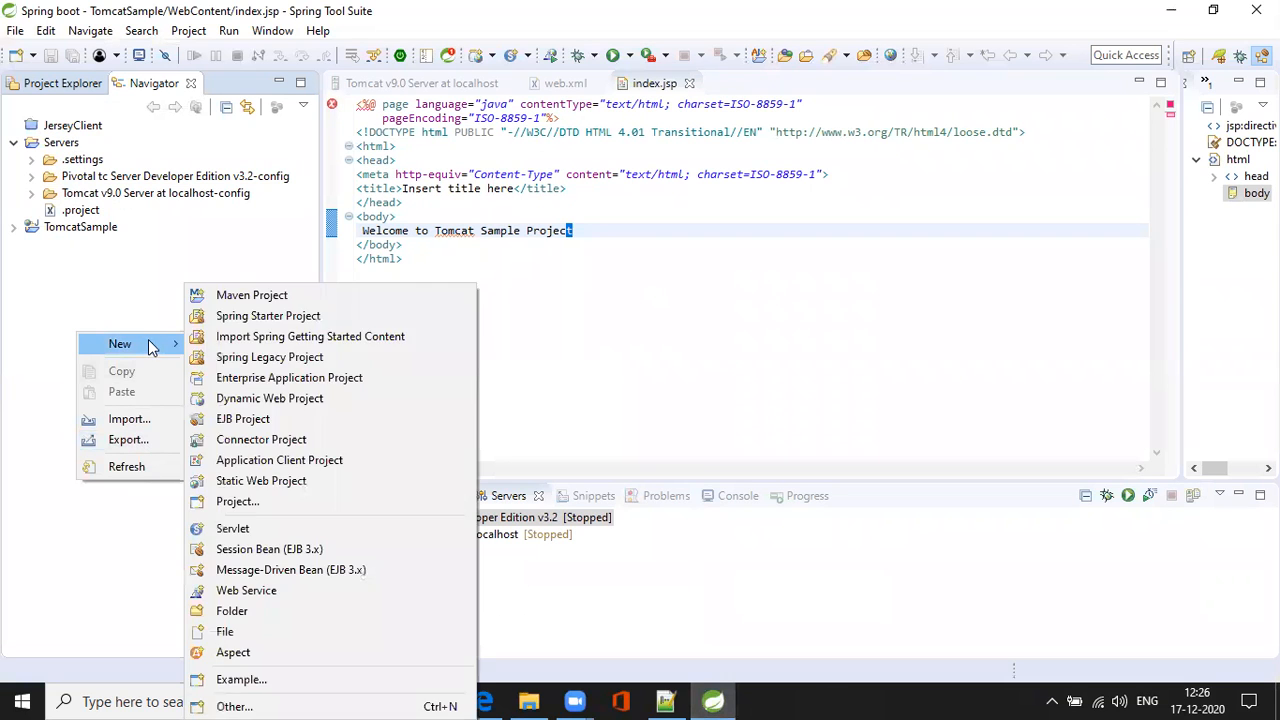
click(288, 400)
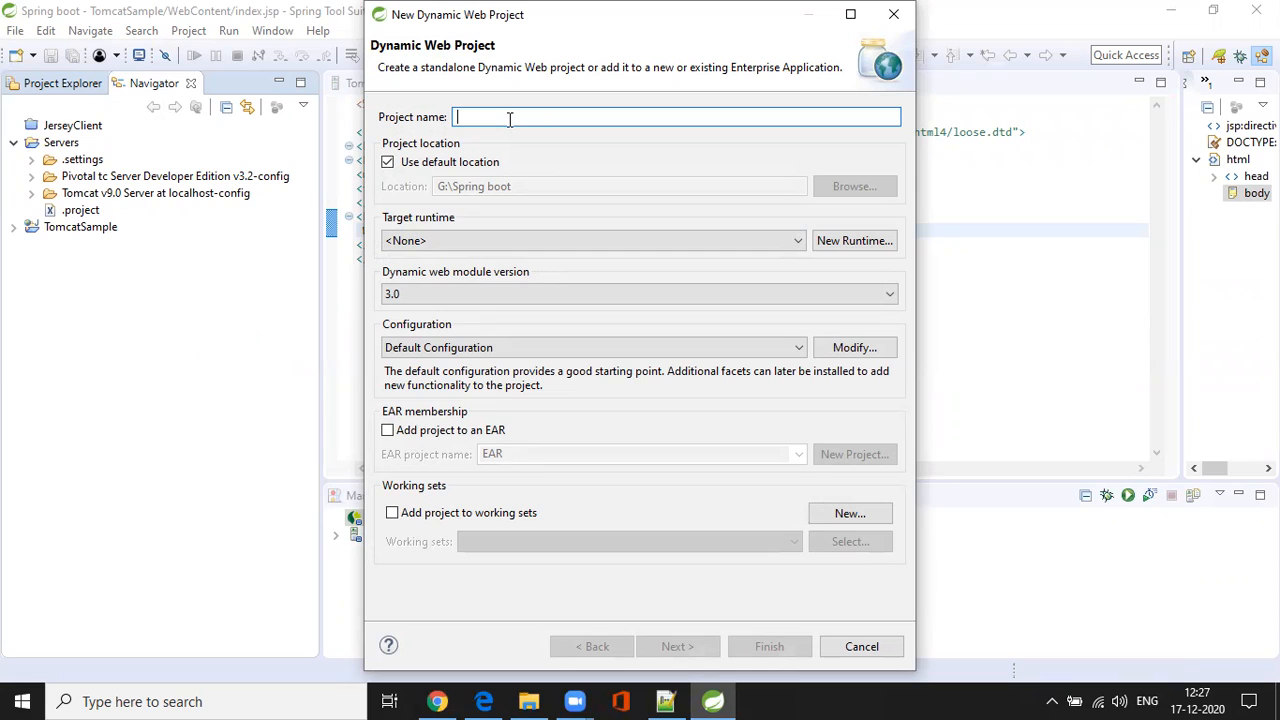
text(W)
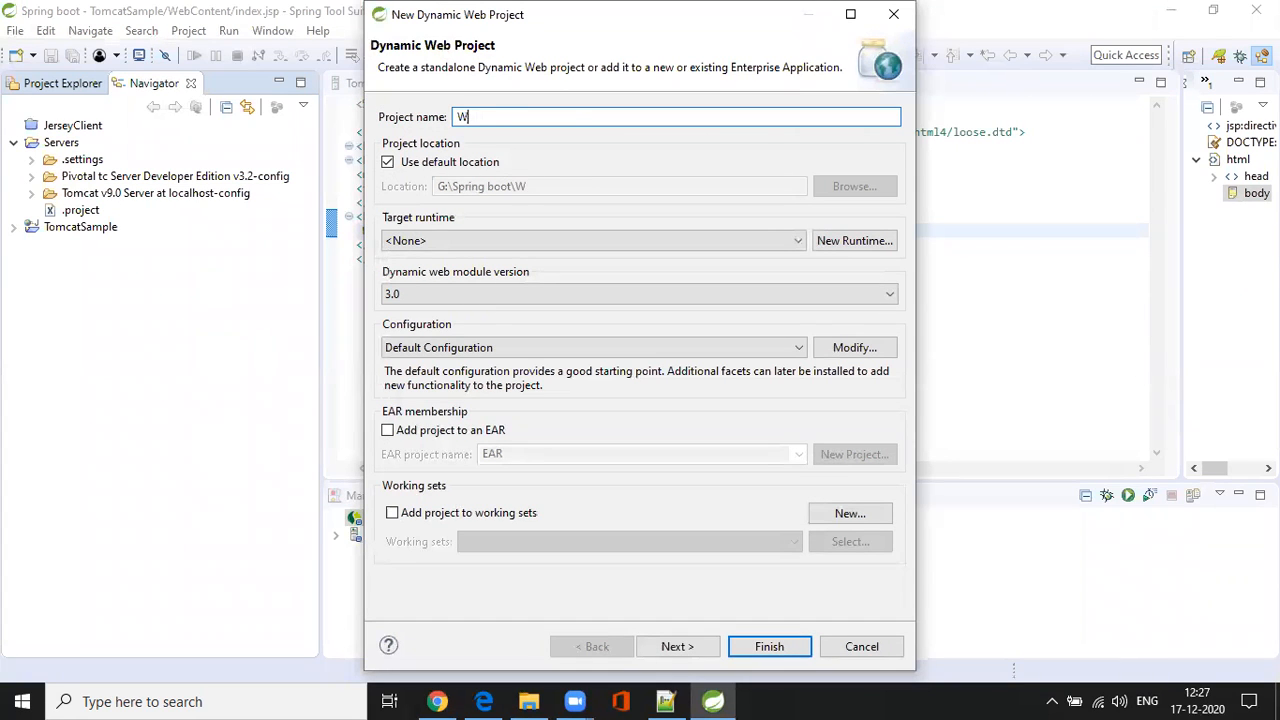
text(EbApp)
Turn on generating the web.xml deployment descriptor in the web module settings and finish creating the project.
click(677, 647)
click(677, 647)
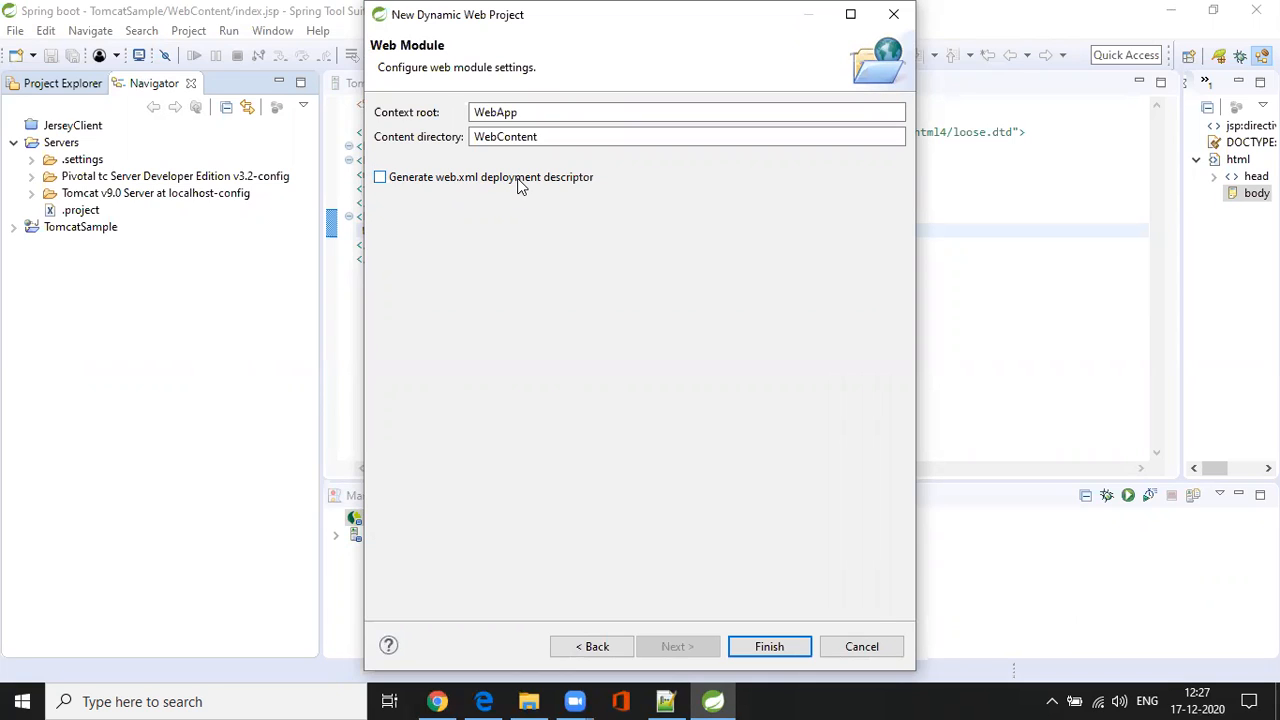
click(380, 177)
click(768, 645)
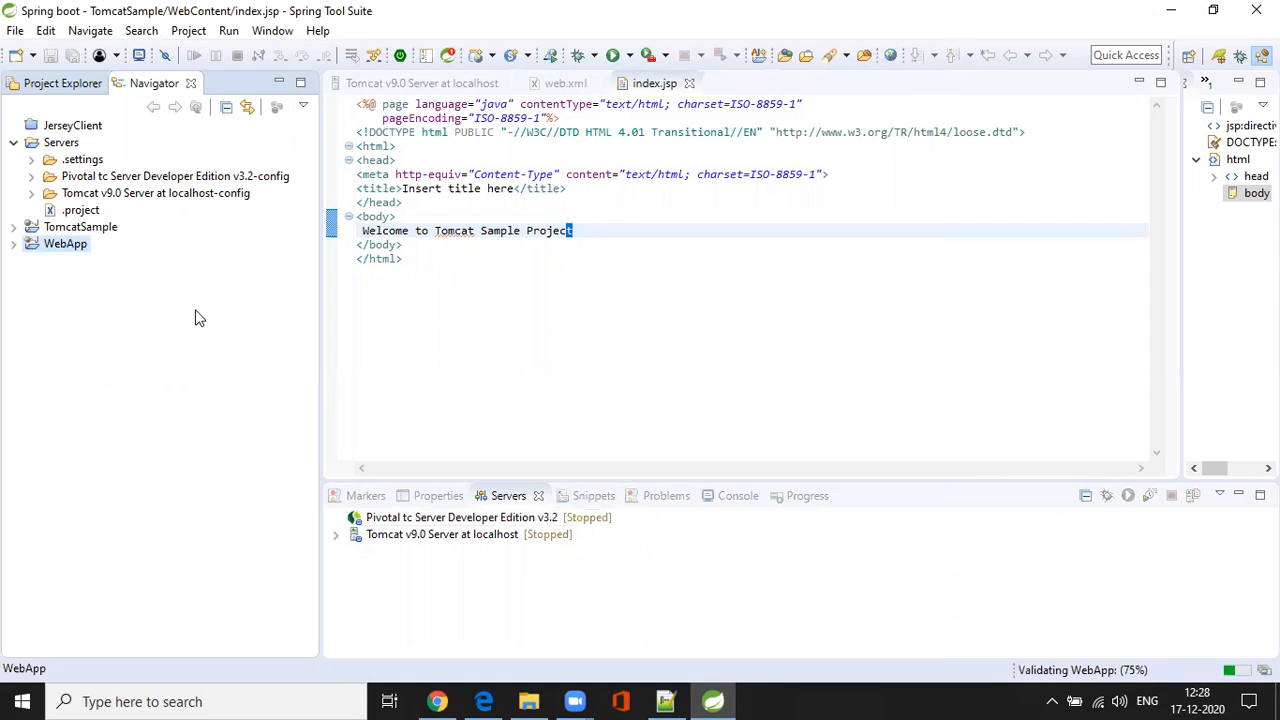
In the WebApp project's facets, select Apache Tomcat v9.0 as the runtime, then apply and close the properties.
click(13, 244)
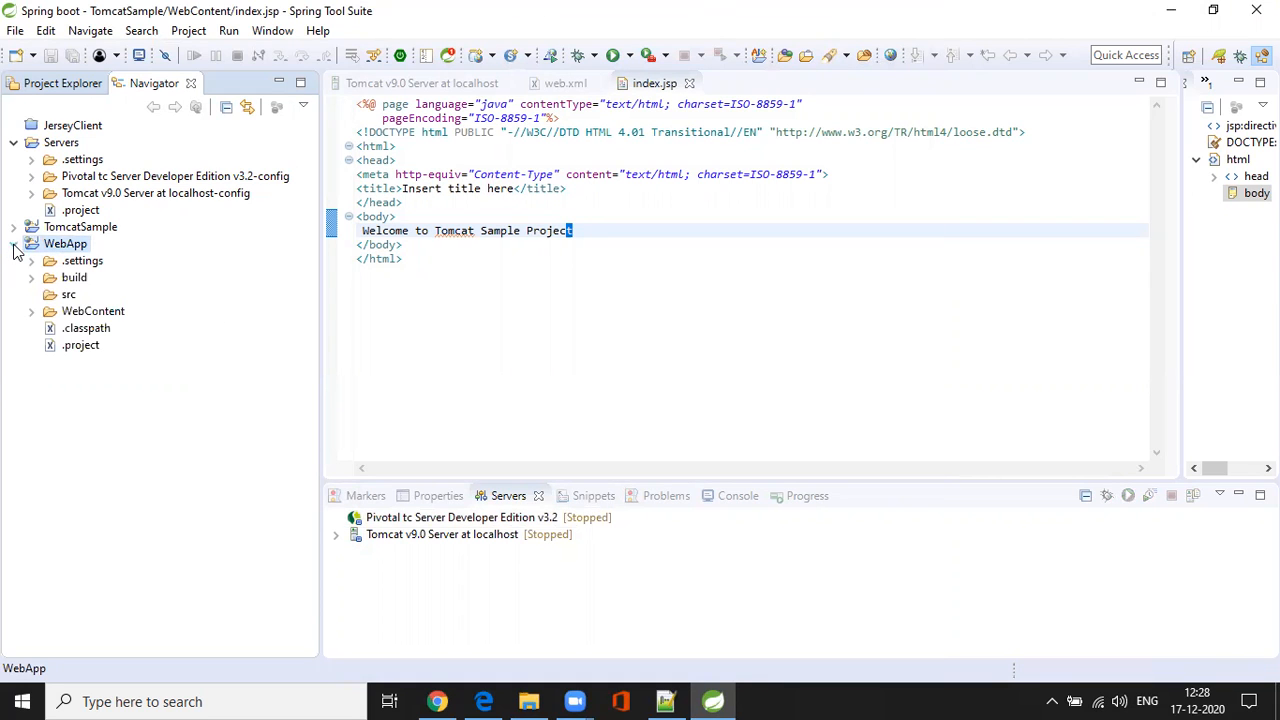
right_click(70, 250)
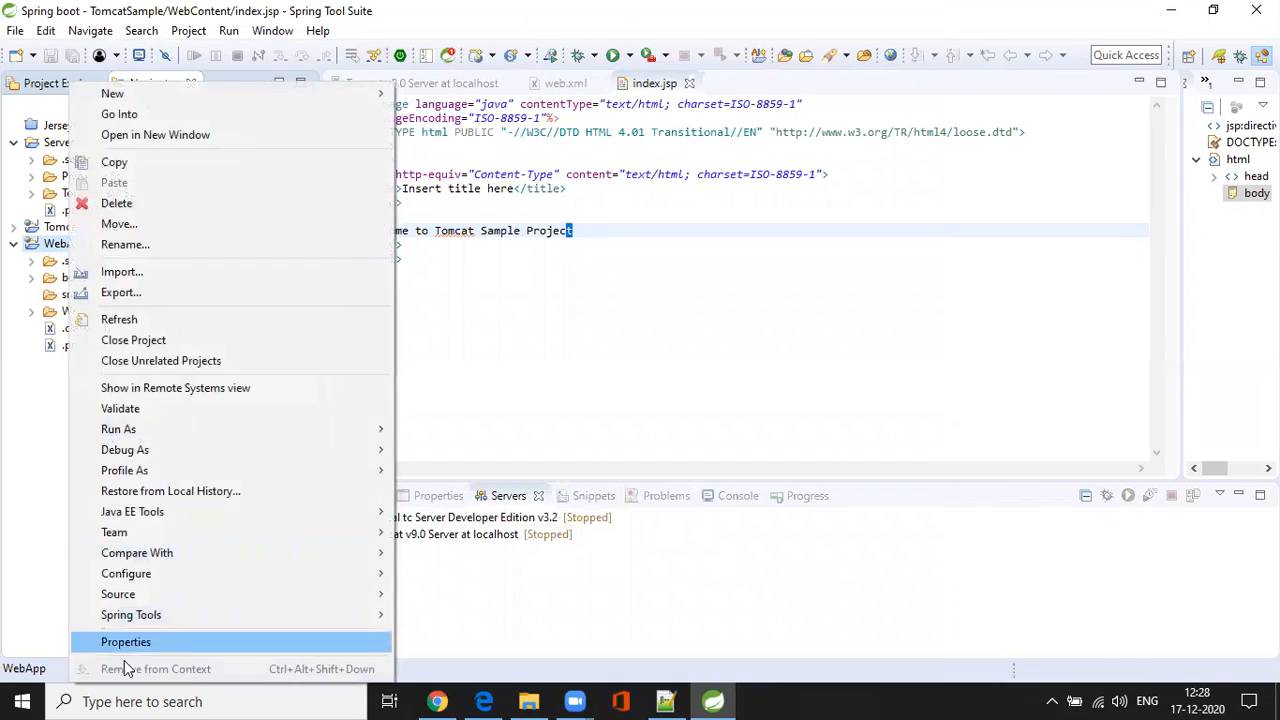
click(128, 642)
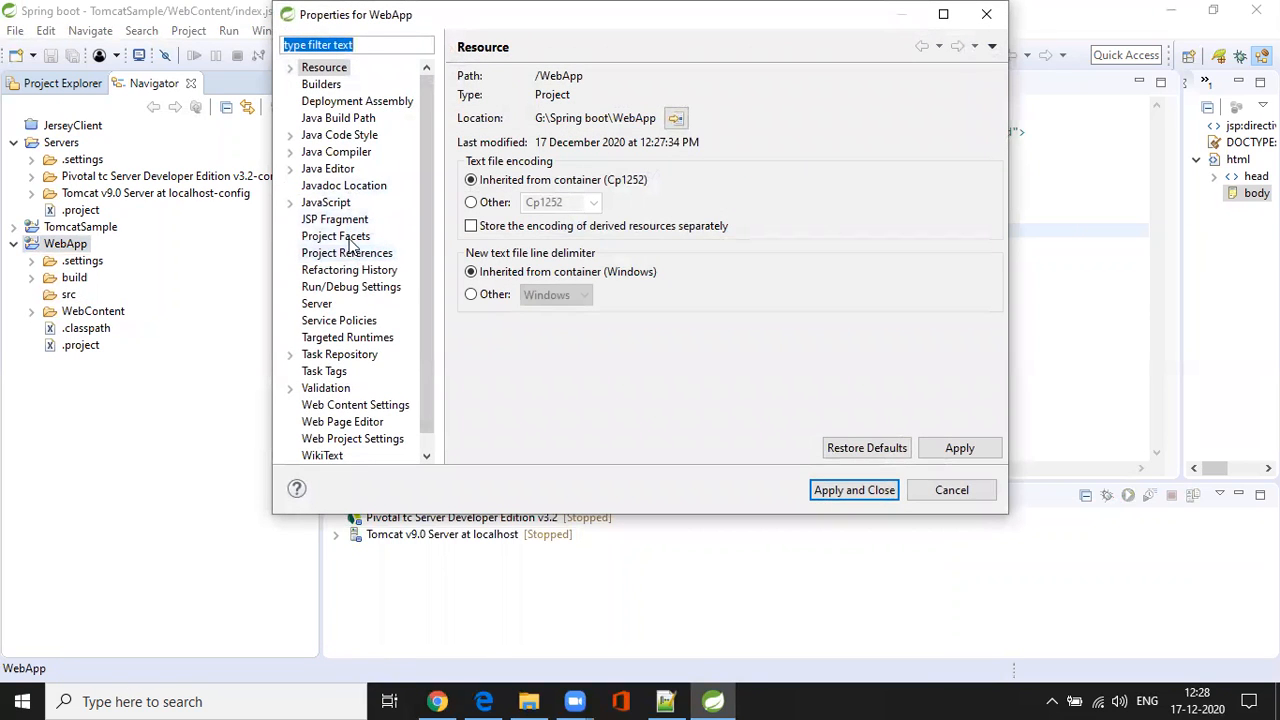
click(338, 236)
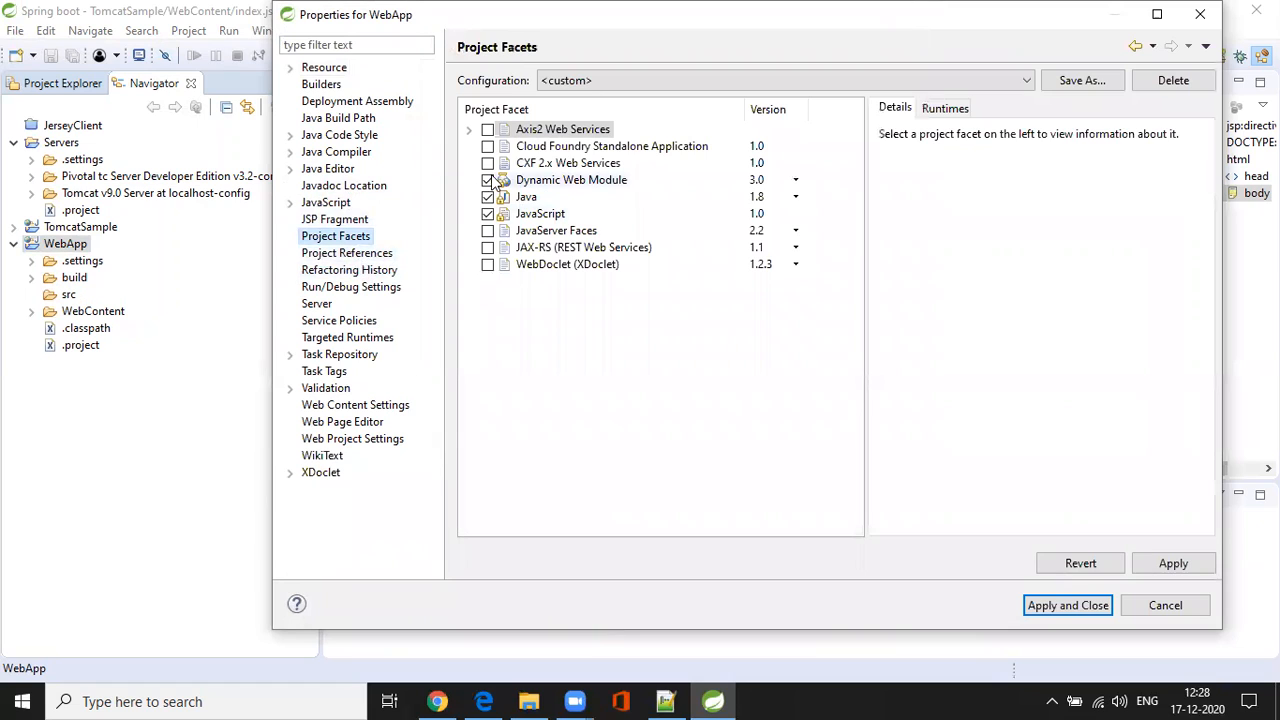
click(948, 110)
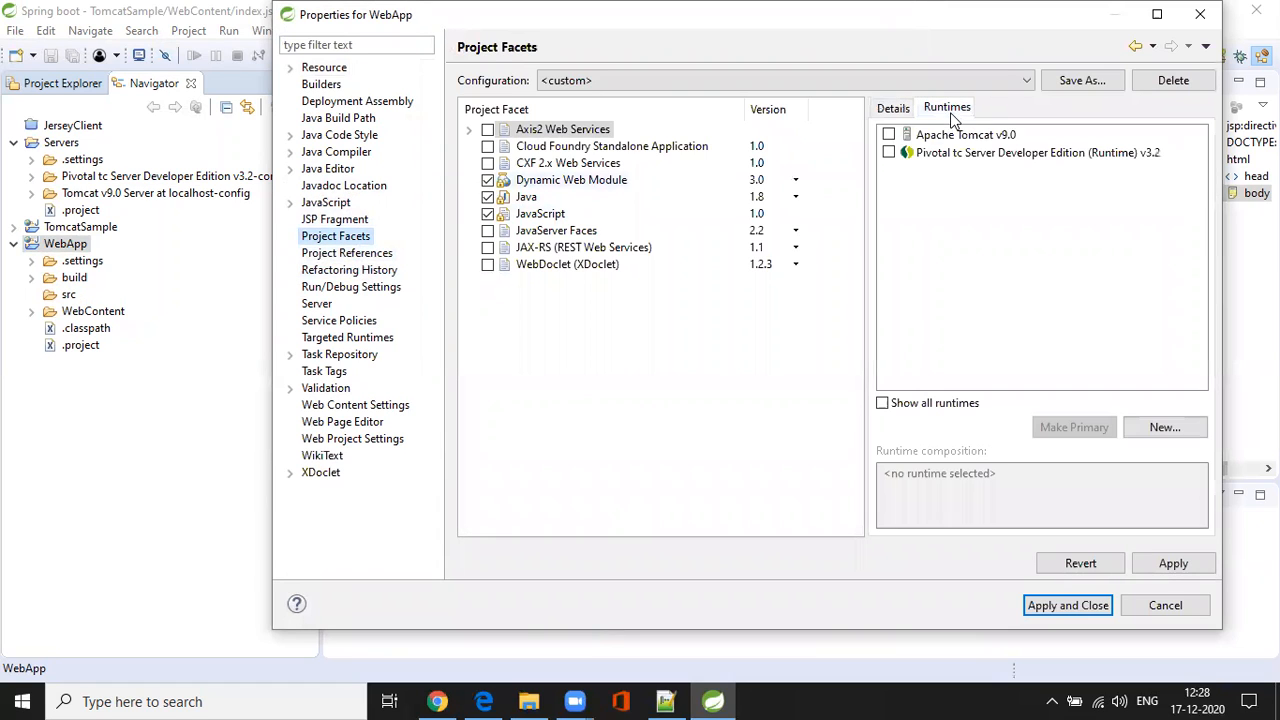
click(888, 134)
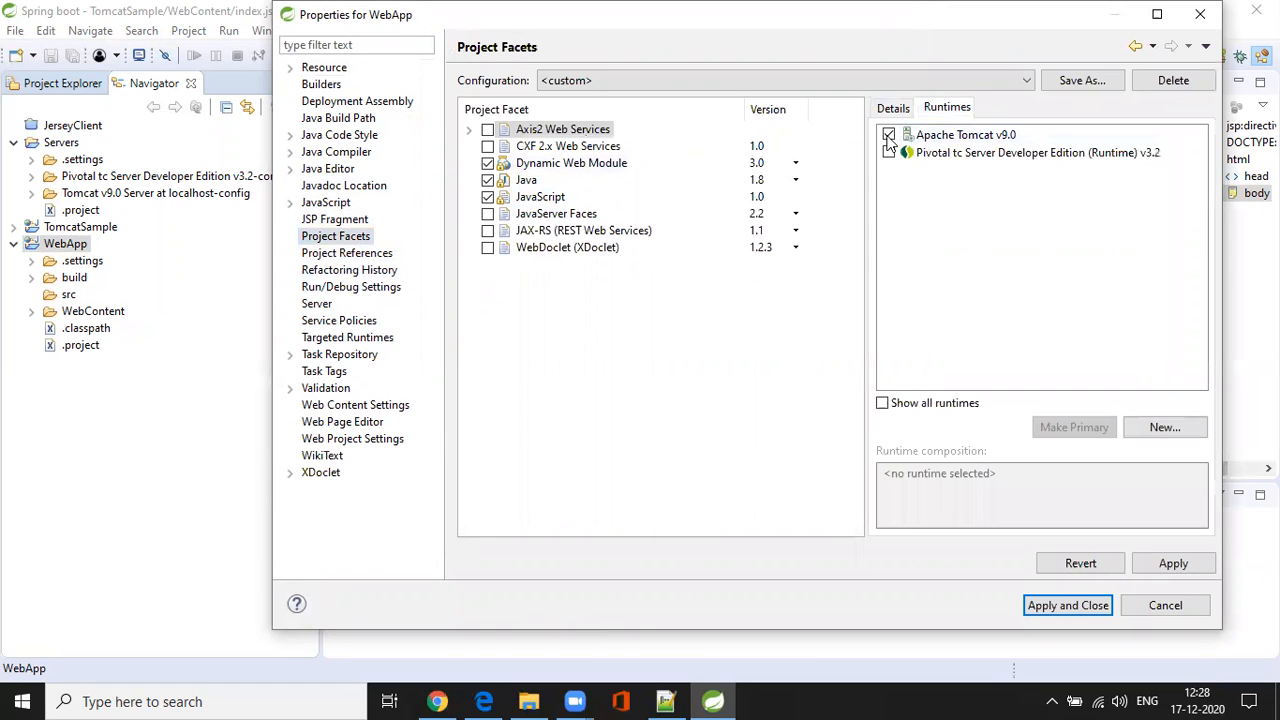
click(1090, 604)
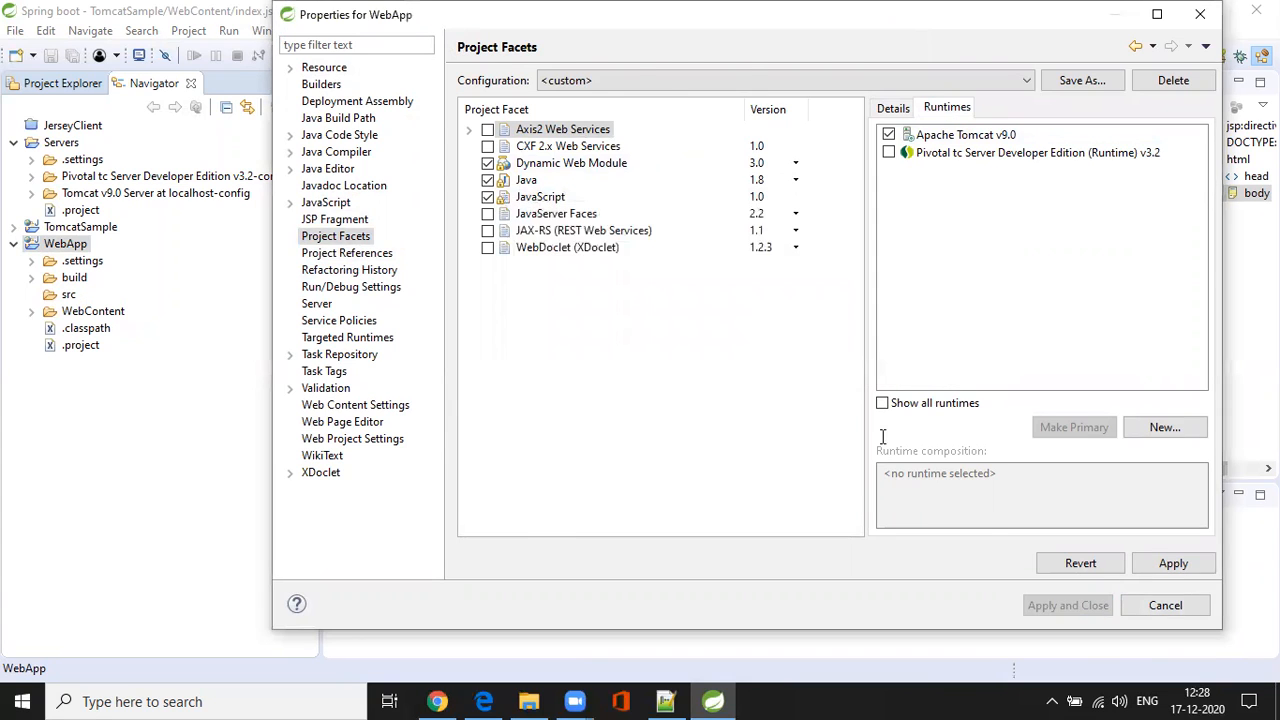
Open web.xml from WebApp's WebContent/WEB-INF folder and examine the welcome-file list, including its index.jsp entry.
click(32, 312)
click(49, 345)
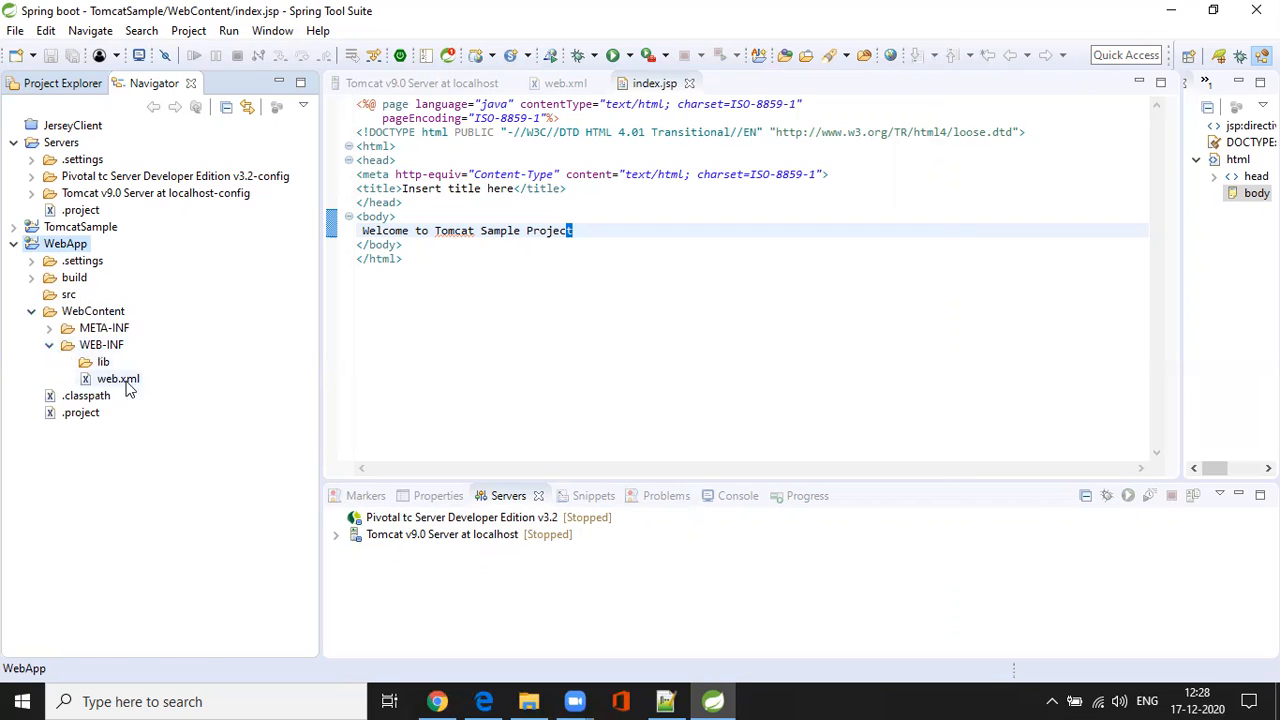
click(115, 379)
double_click(115, 379)
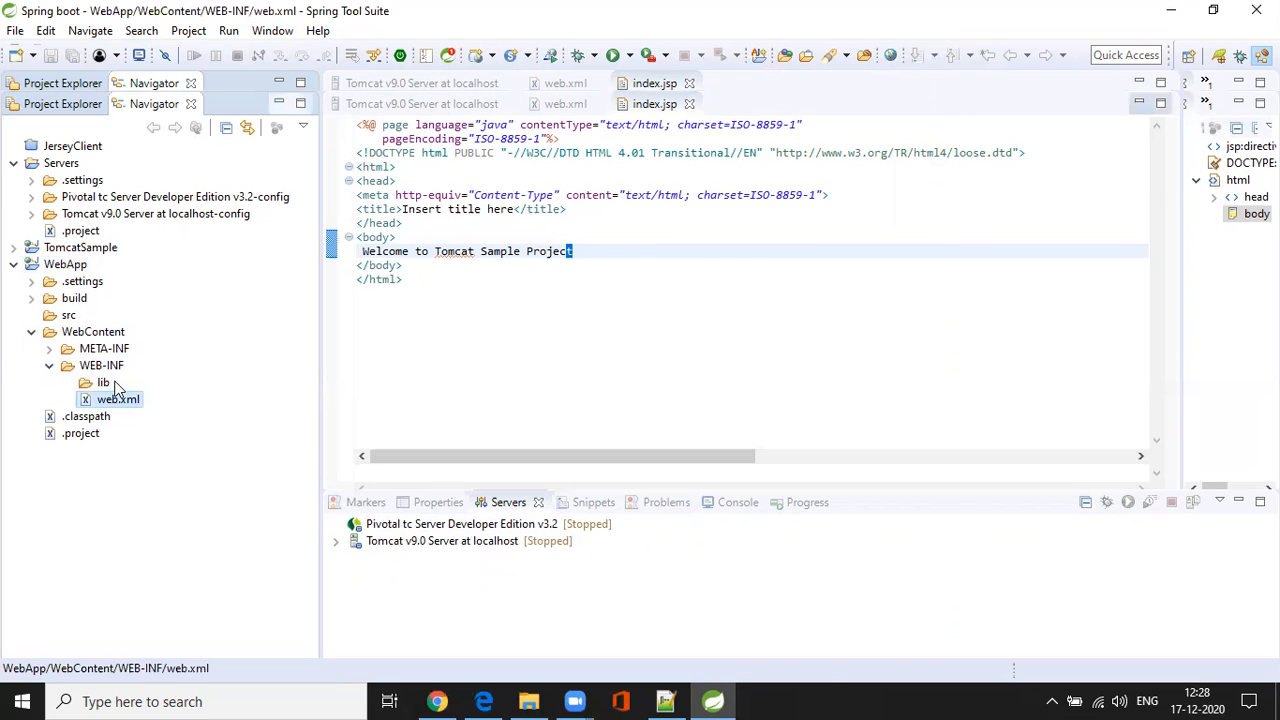
click(370, 168)
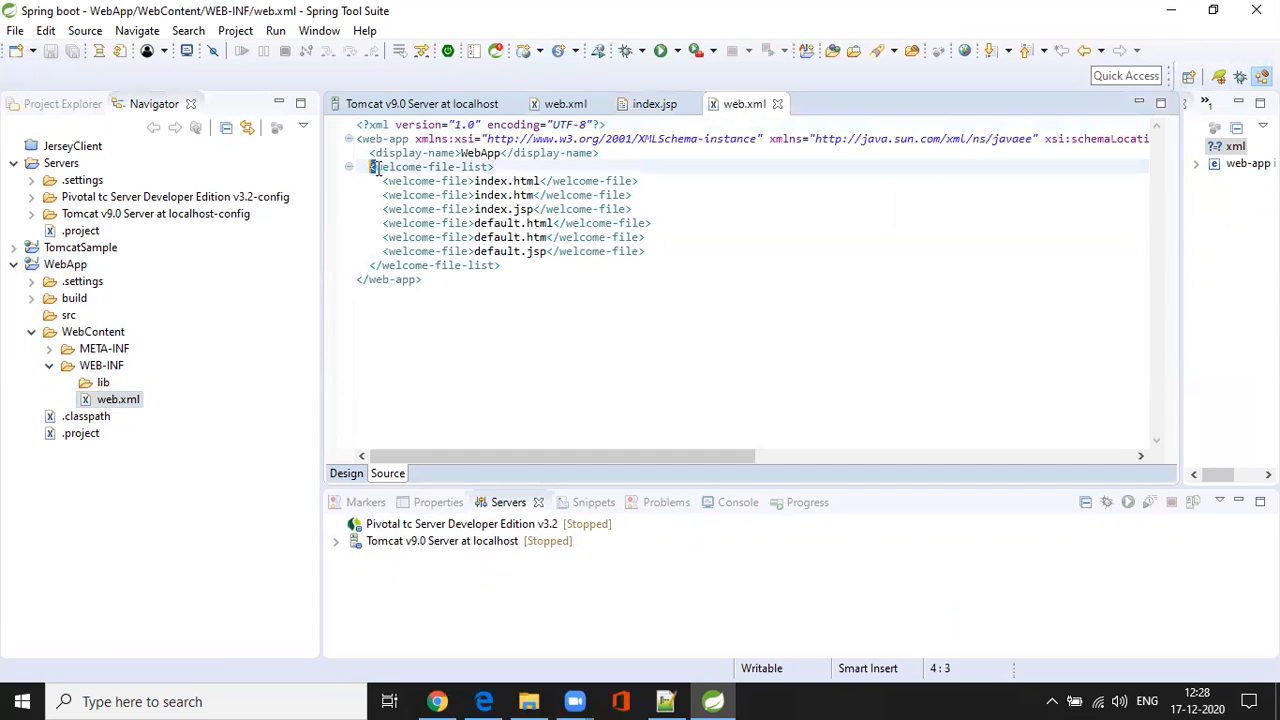
drag(370, 172, 552, 265)
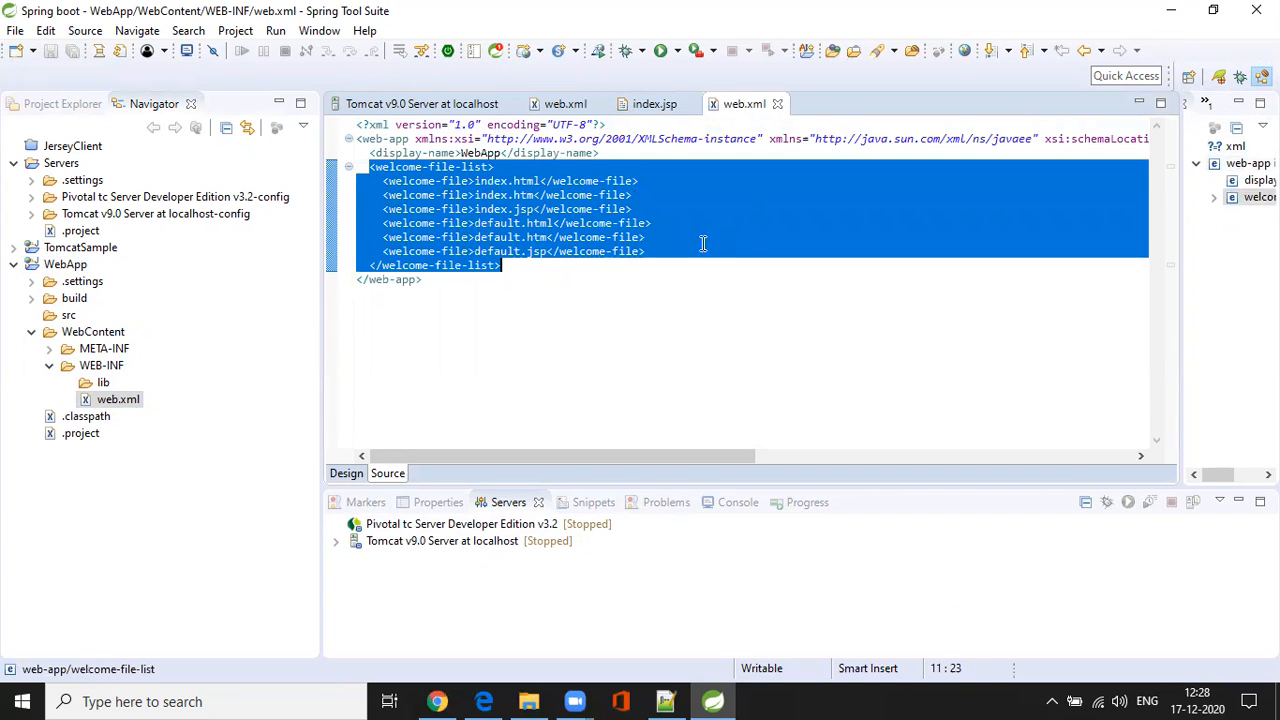
click(541, 194)
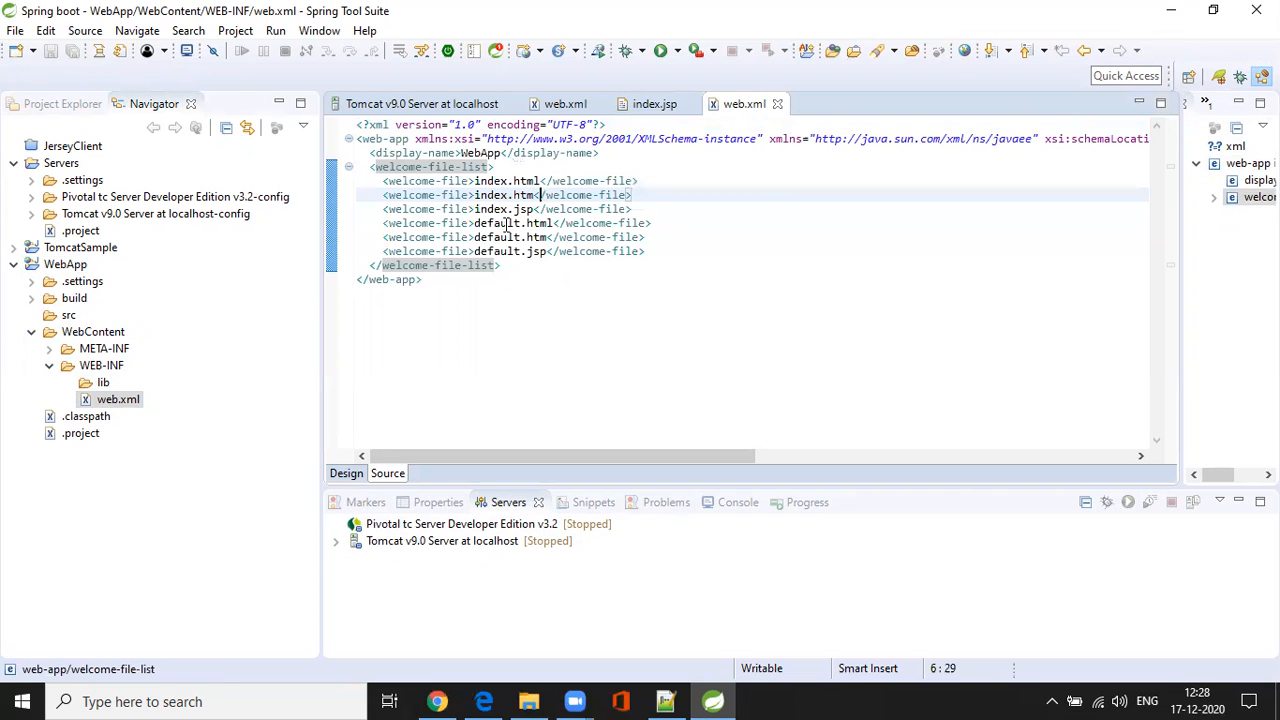
double_click(503, 209)
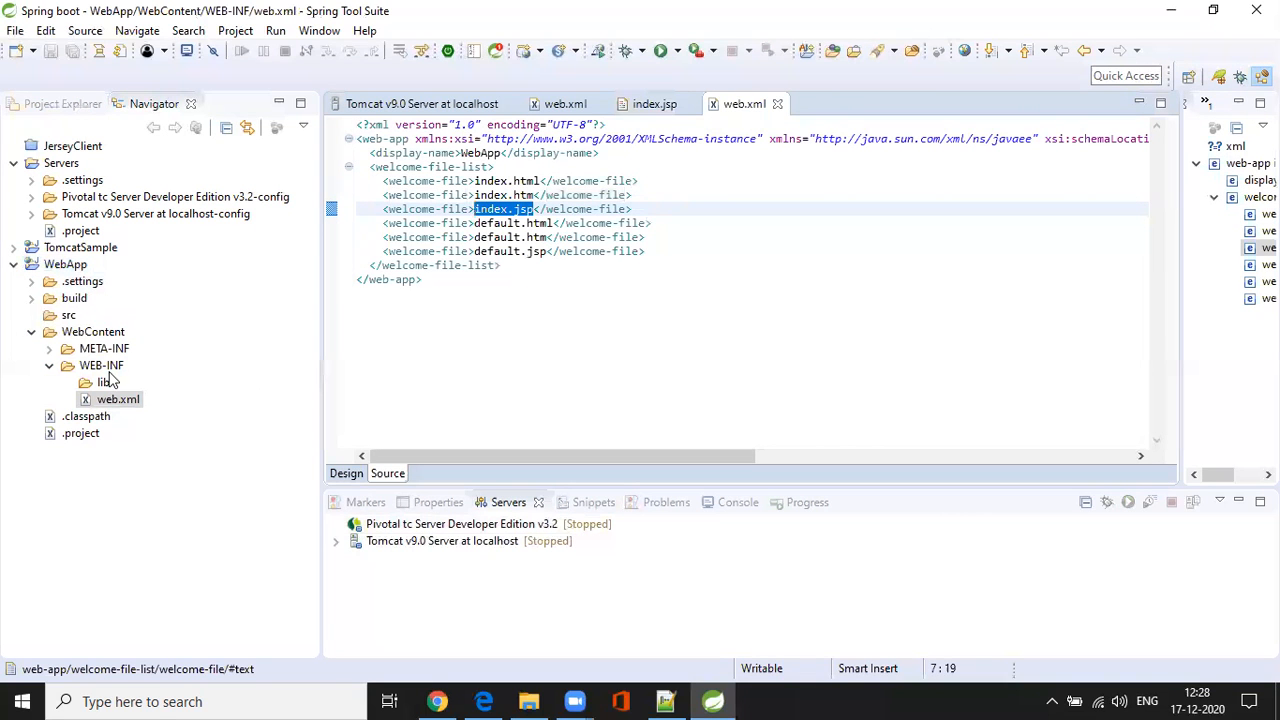
Start a new JSP File in WebApp's WebContent folder.
right_click(118, 331)
mouse_move(211, 205)
click(534, 605)
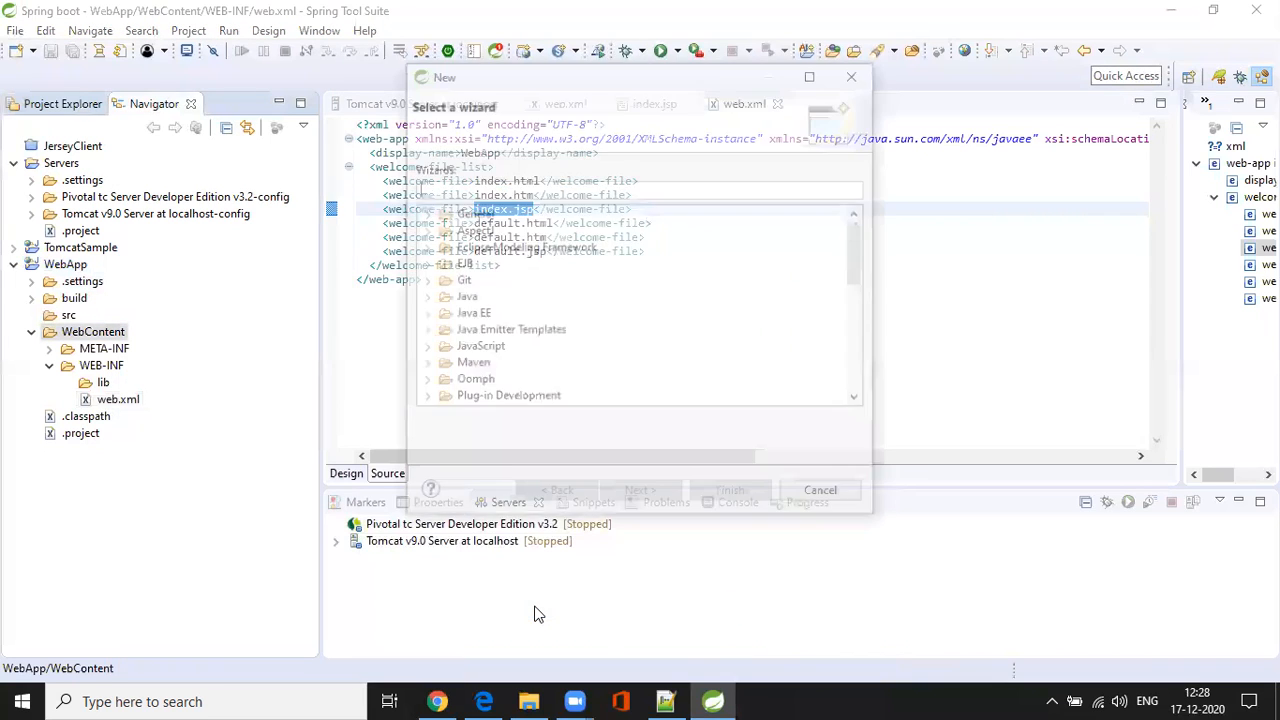
text(jsp)
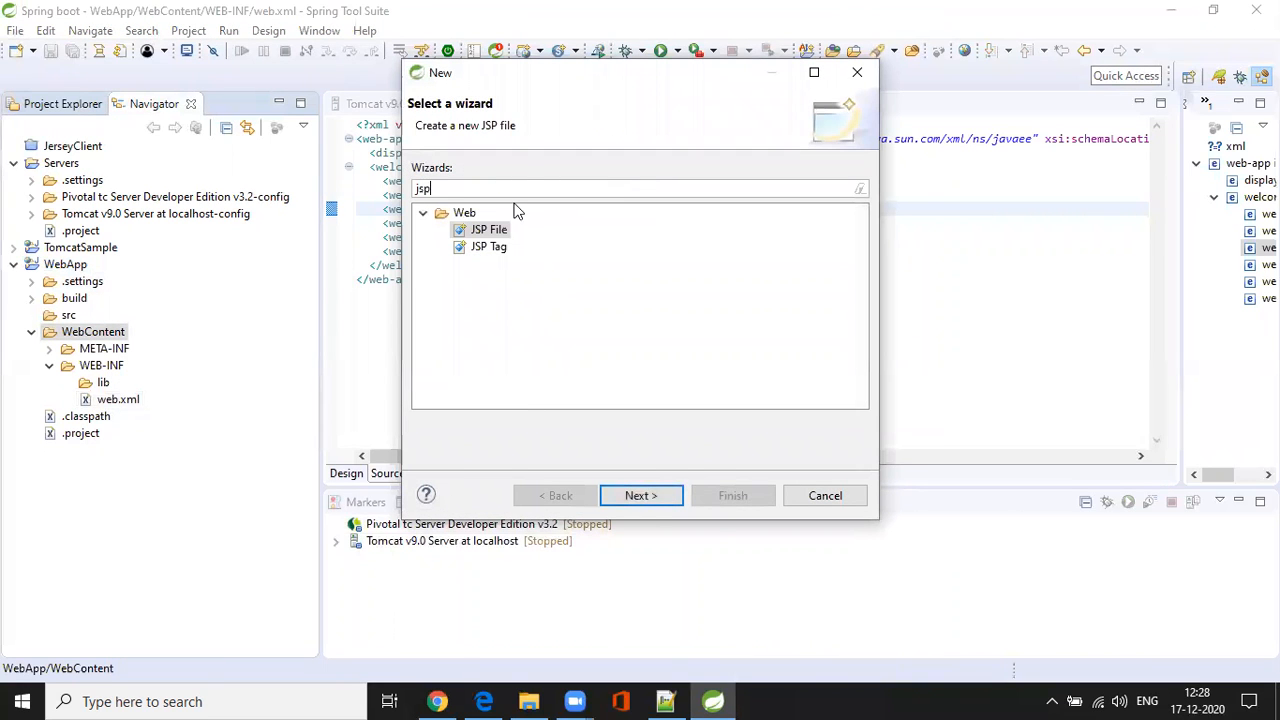
click(641, 495)
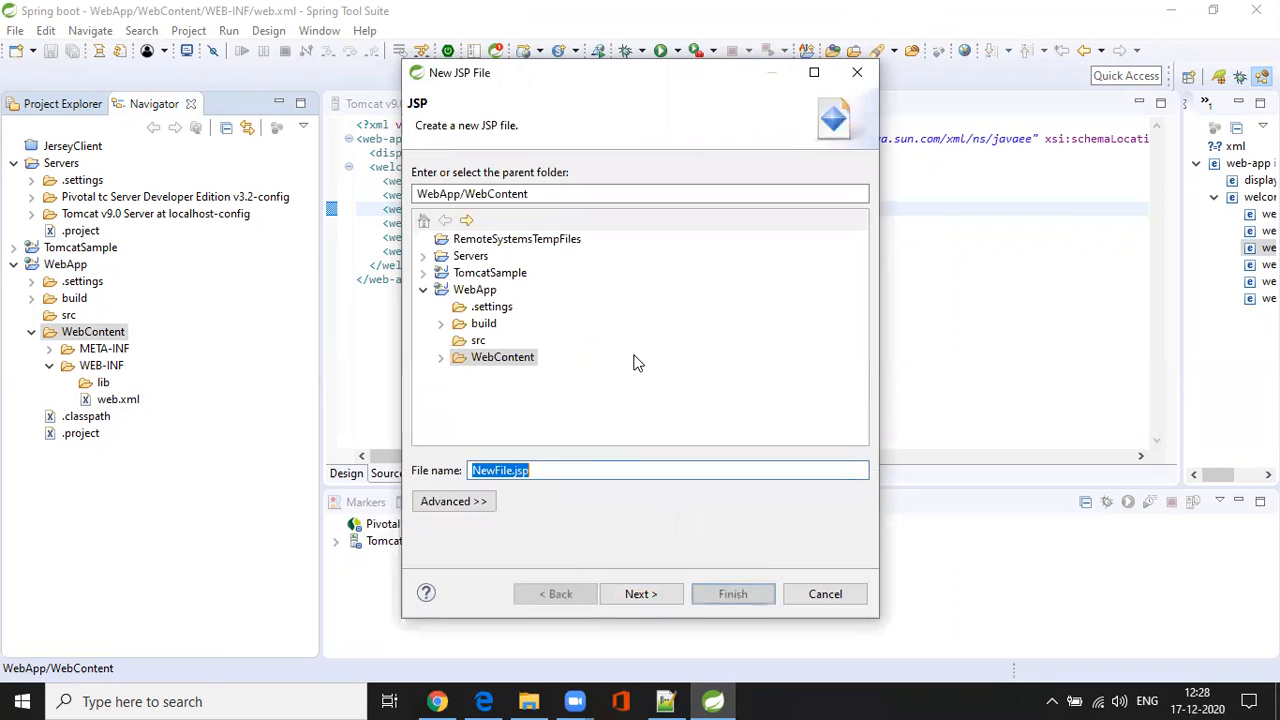
Name the JSP file index.jsp and create it with the New JSP File (html) template.
click(511, 470)
key(BackSpace)
key(BackSpace)
key(BackSpace)
key(BackSpace)
key(BackSpace)
key(BackSpace)
key(BackSpace)
text(index)
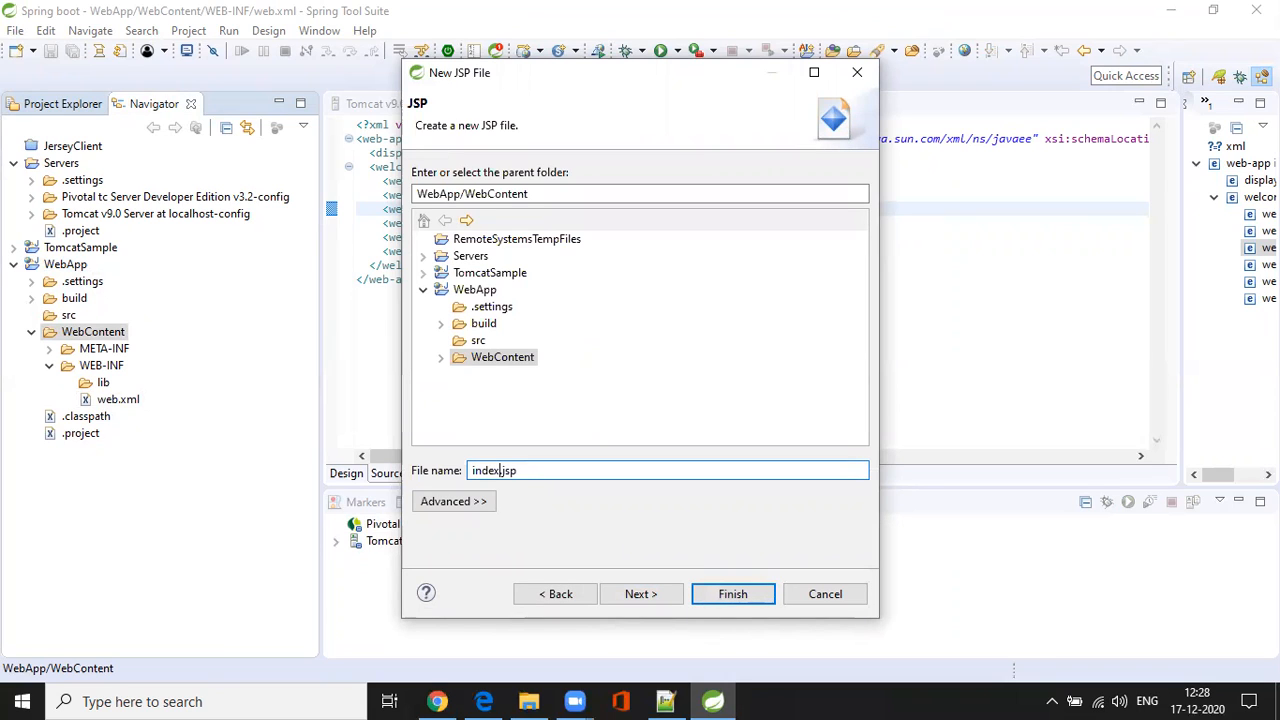
click(644, 594)
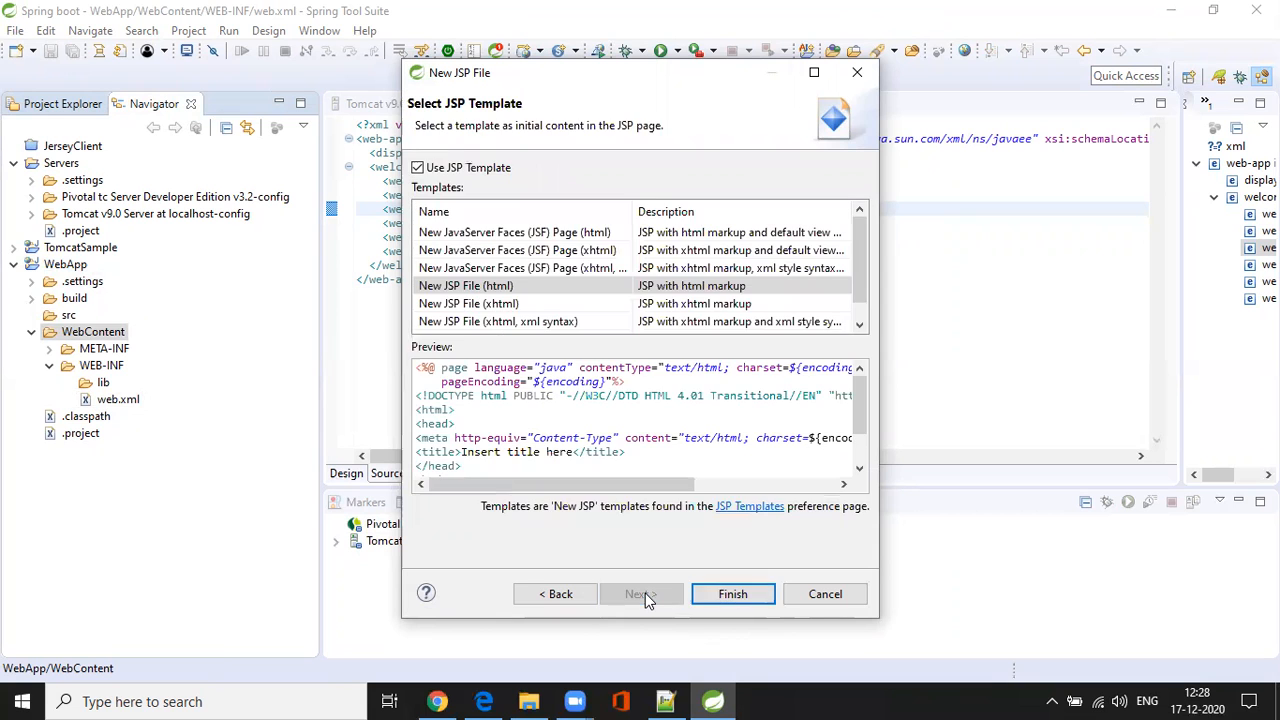
click(737, 594)
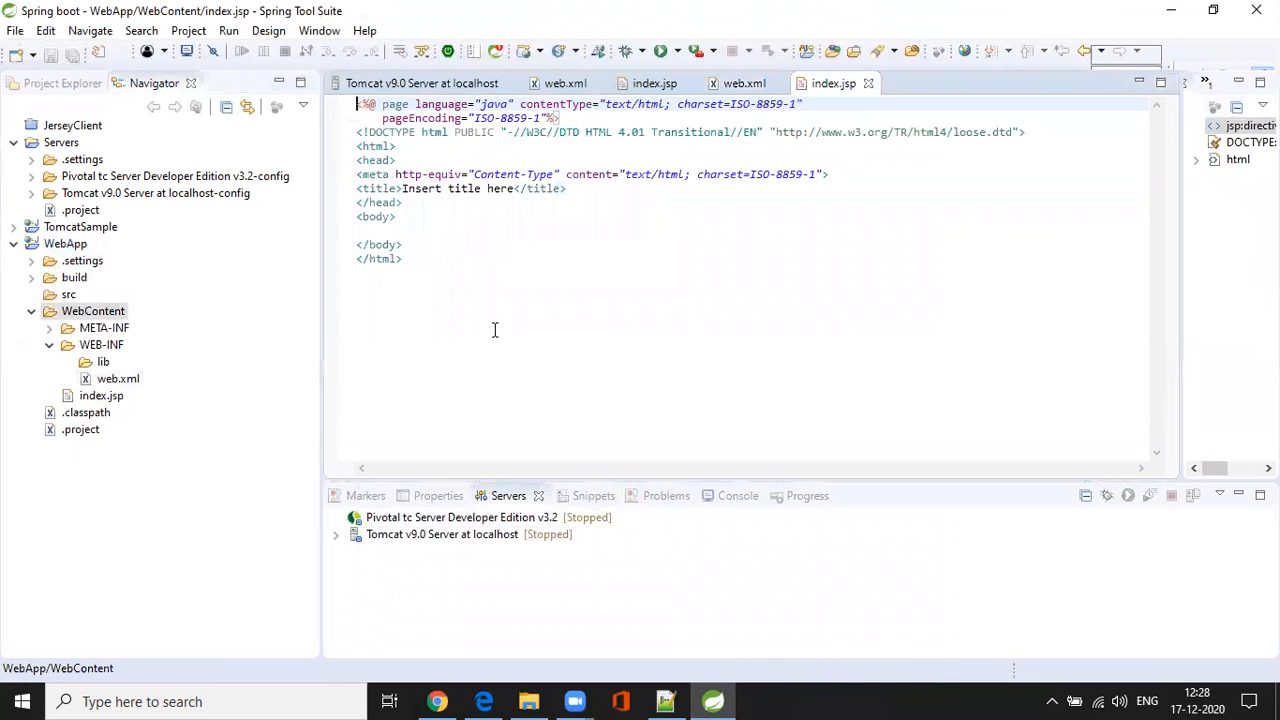
In the body of index.jsp, add "Welcome to WebApplication" and a second line with the author's name followed by ": Demo App", and save the file.
click(427, 229)
text(W)
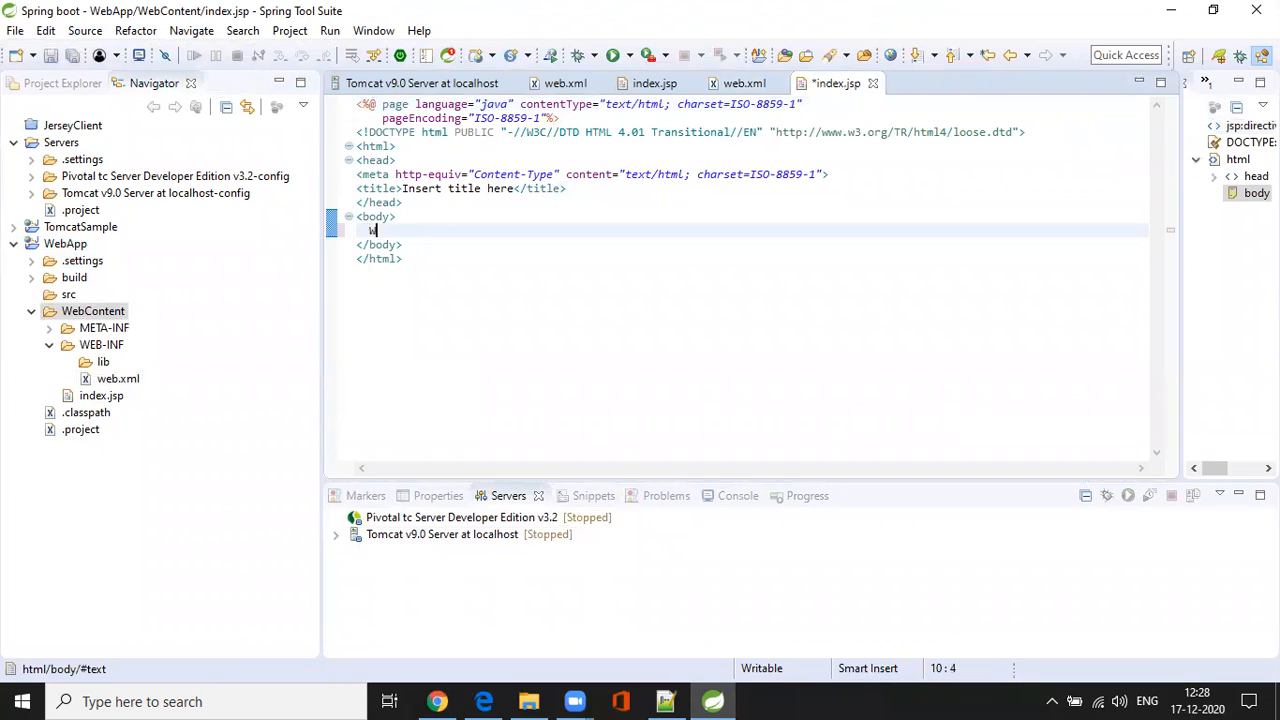
text(elcome to WebApplication)
key(Return)
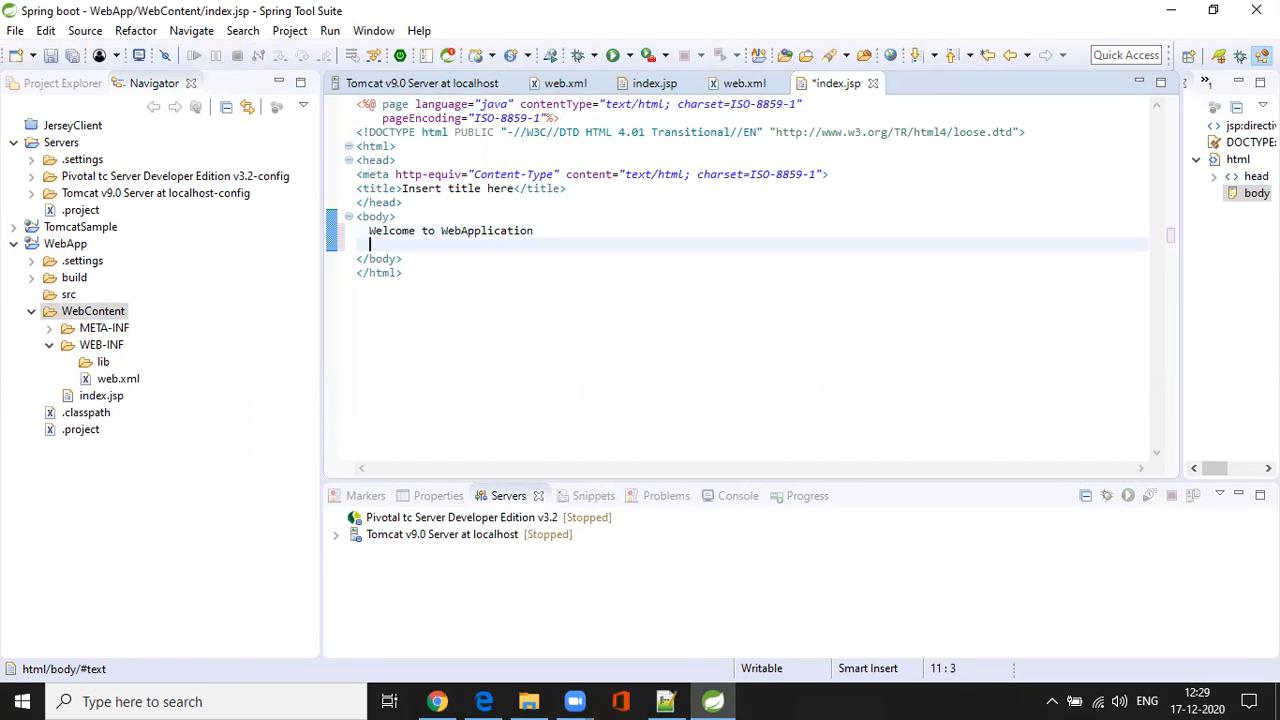
text(Chandrasekhar : Demo App)
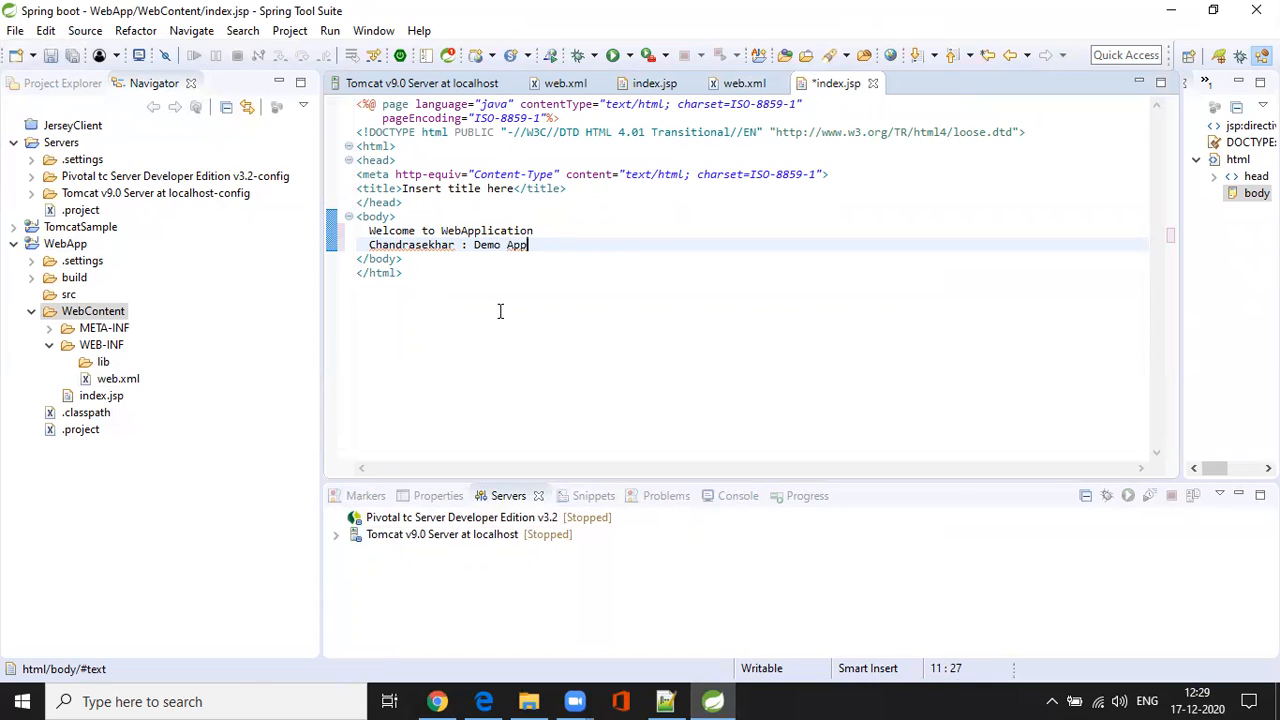
click(500, 311)
click(50, 56)
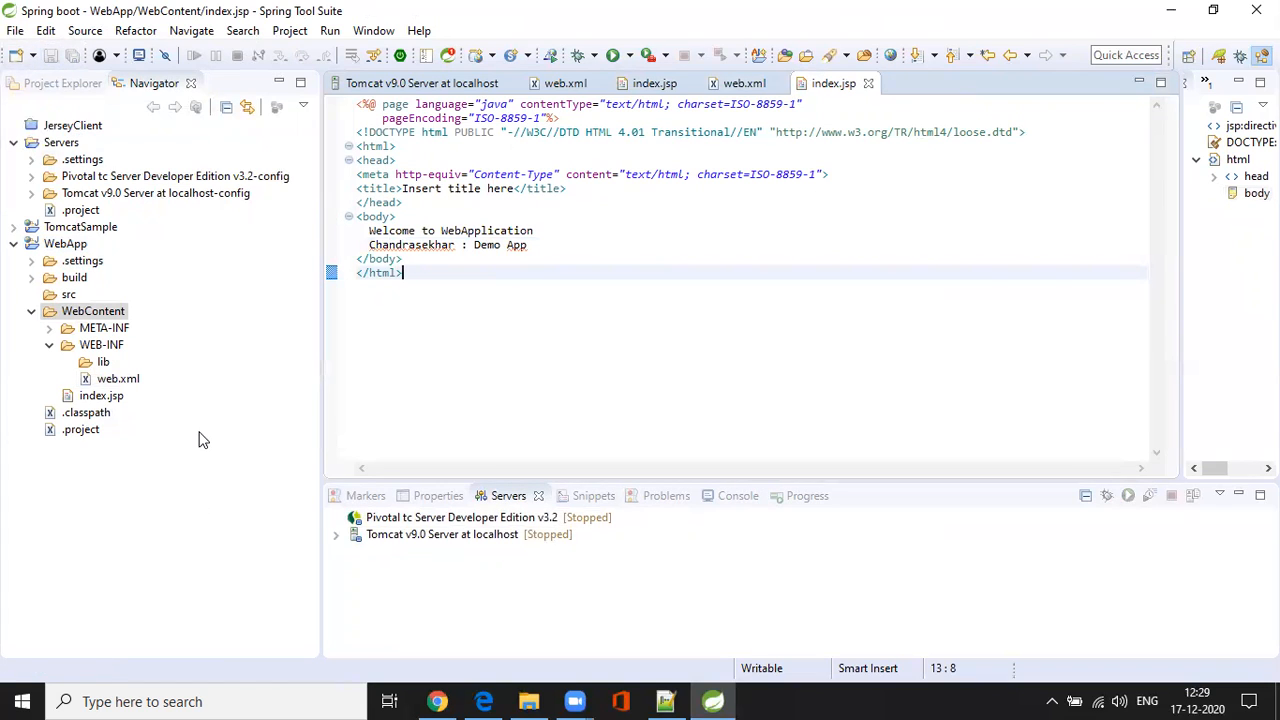
Check the Targeted Runtimes in the WebApp project's properties for Apache Tomcat v9.0, and close the properties.
click(440, 536)
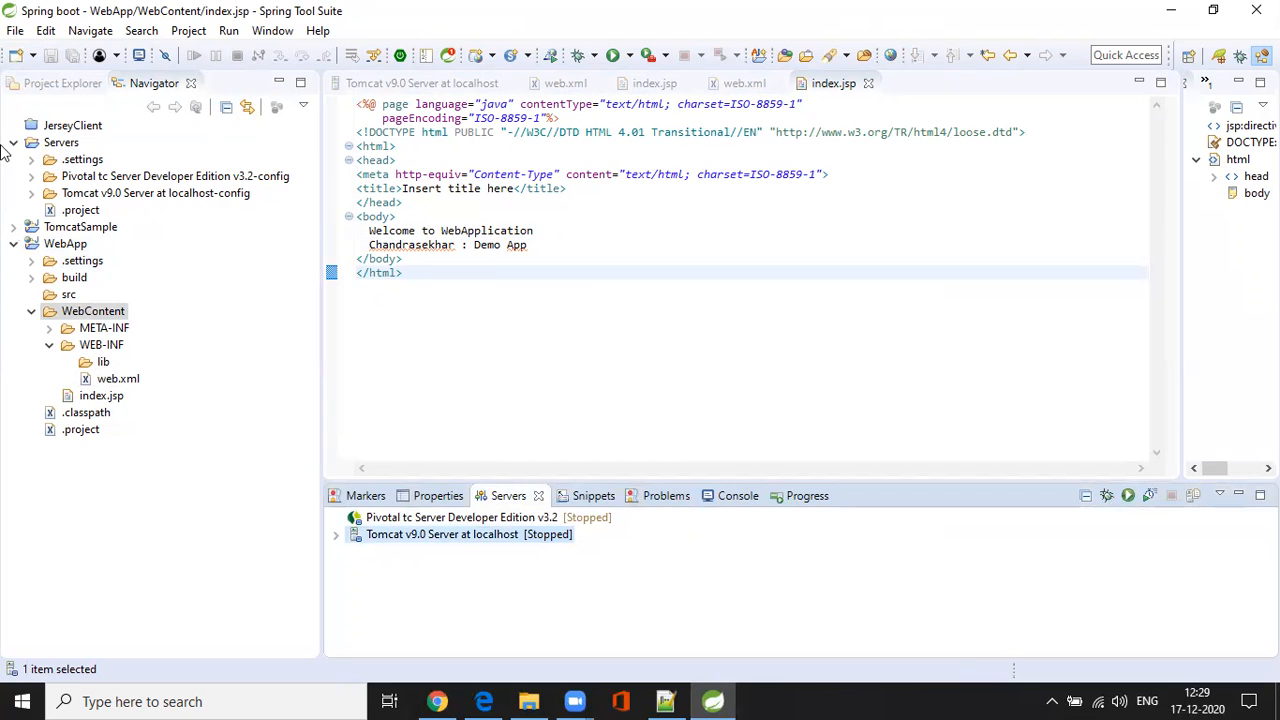
right_click(66, 246)
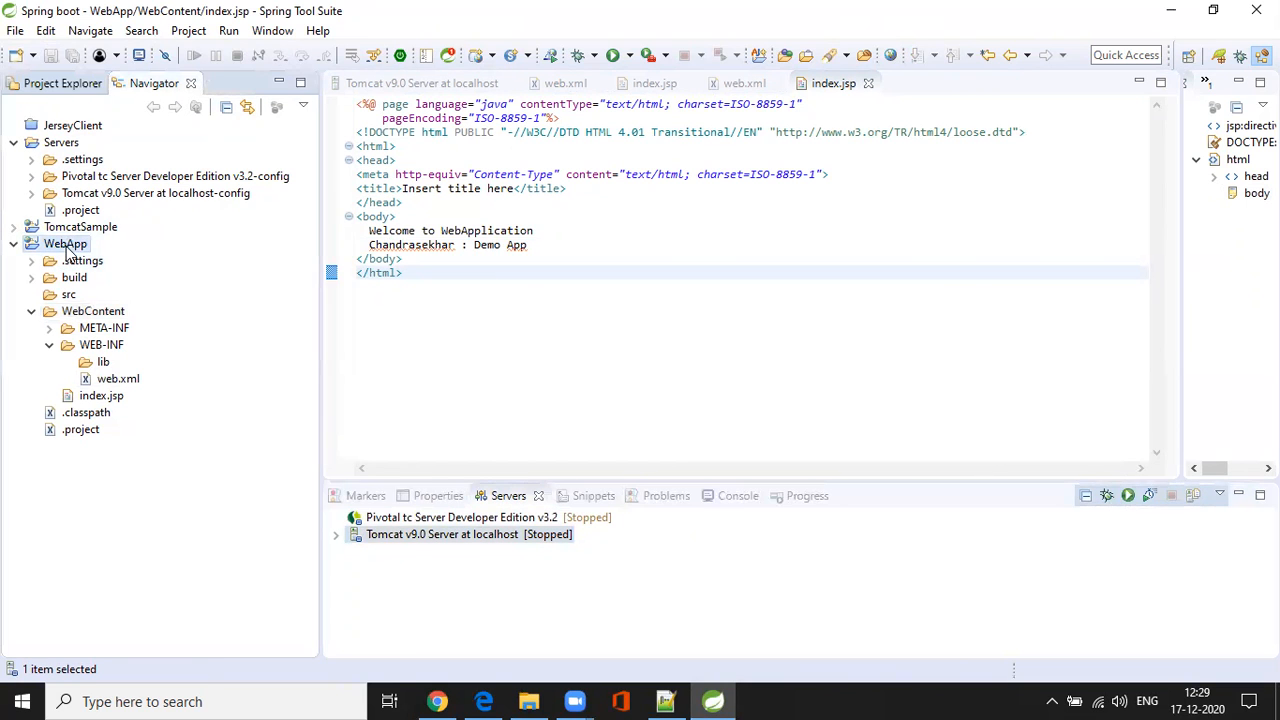
click(157, 642)
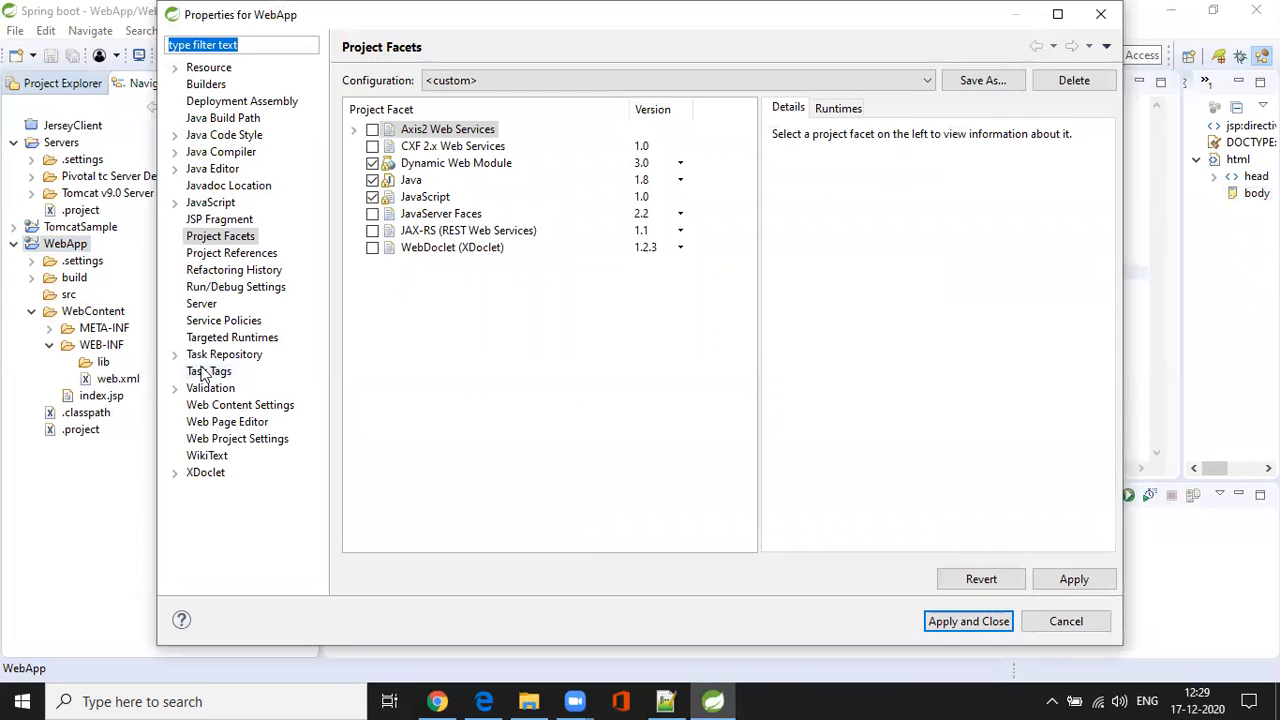
click(238, 338)
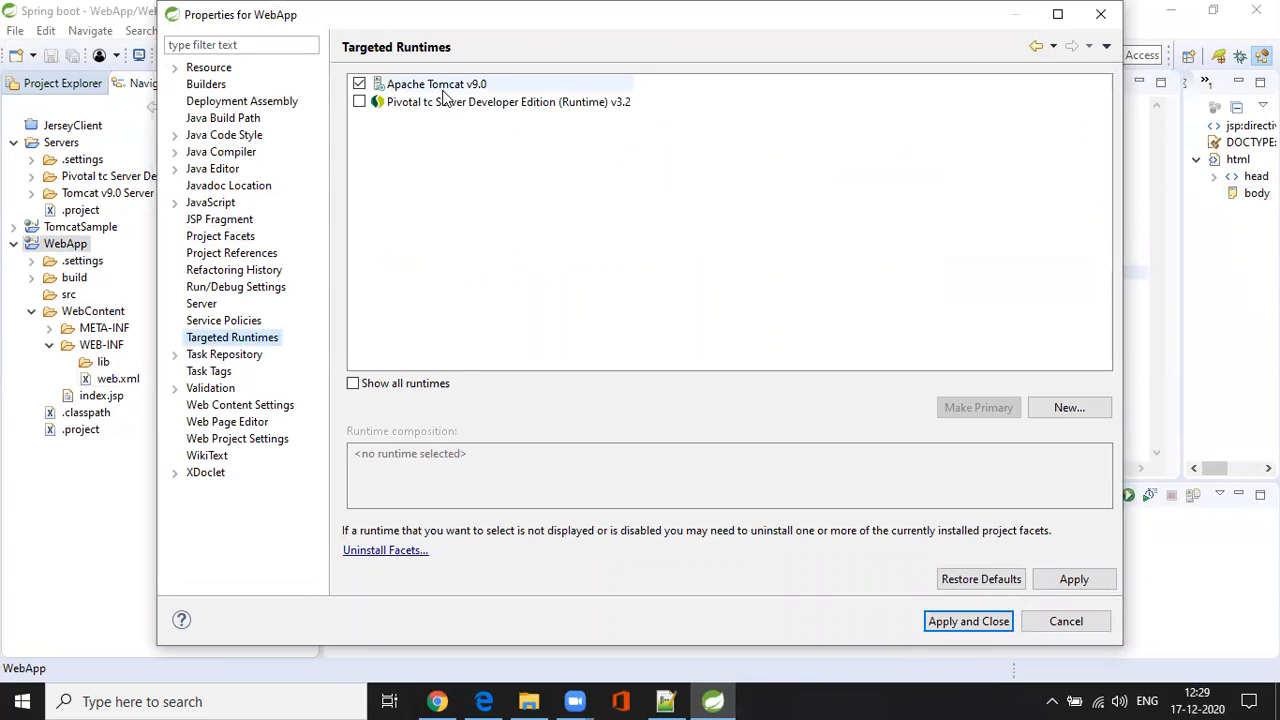
click(986, 624)
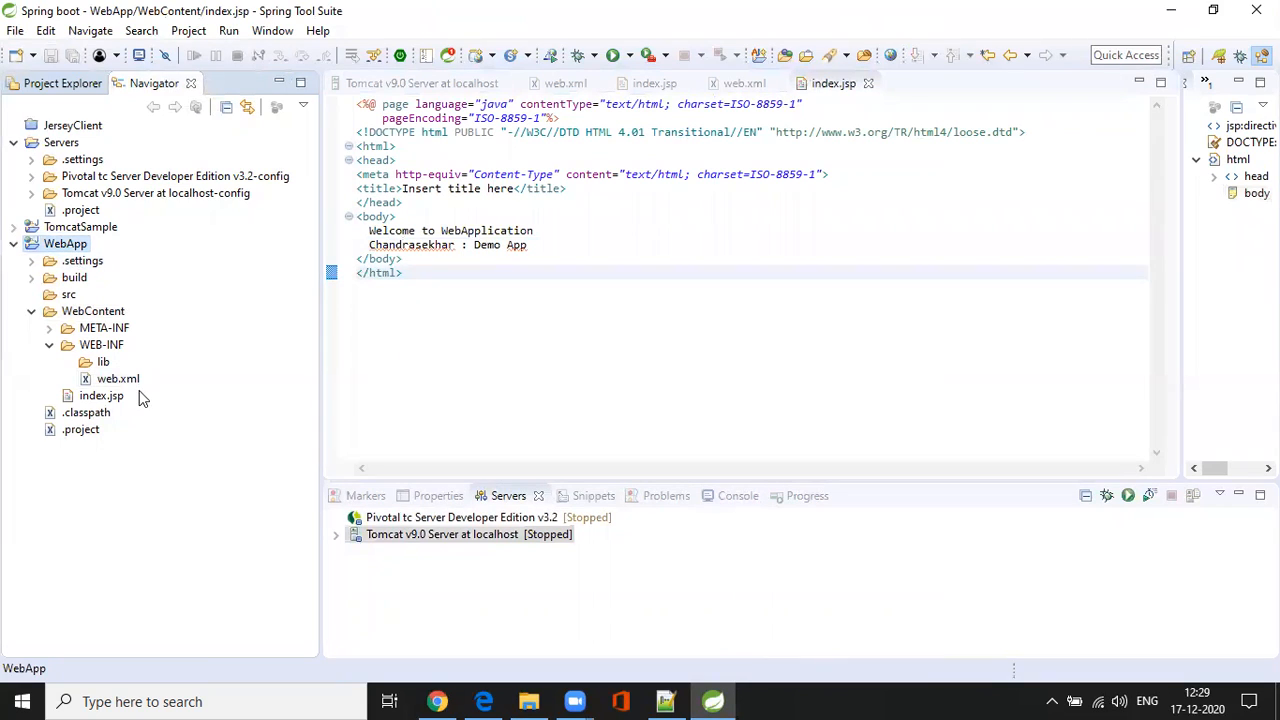
Try to run index.jsp on the existing Tomcat v9.0 Server at localhost with TomcatSample and WebApp configured on it.
double_click(105, 396)
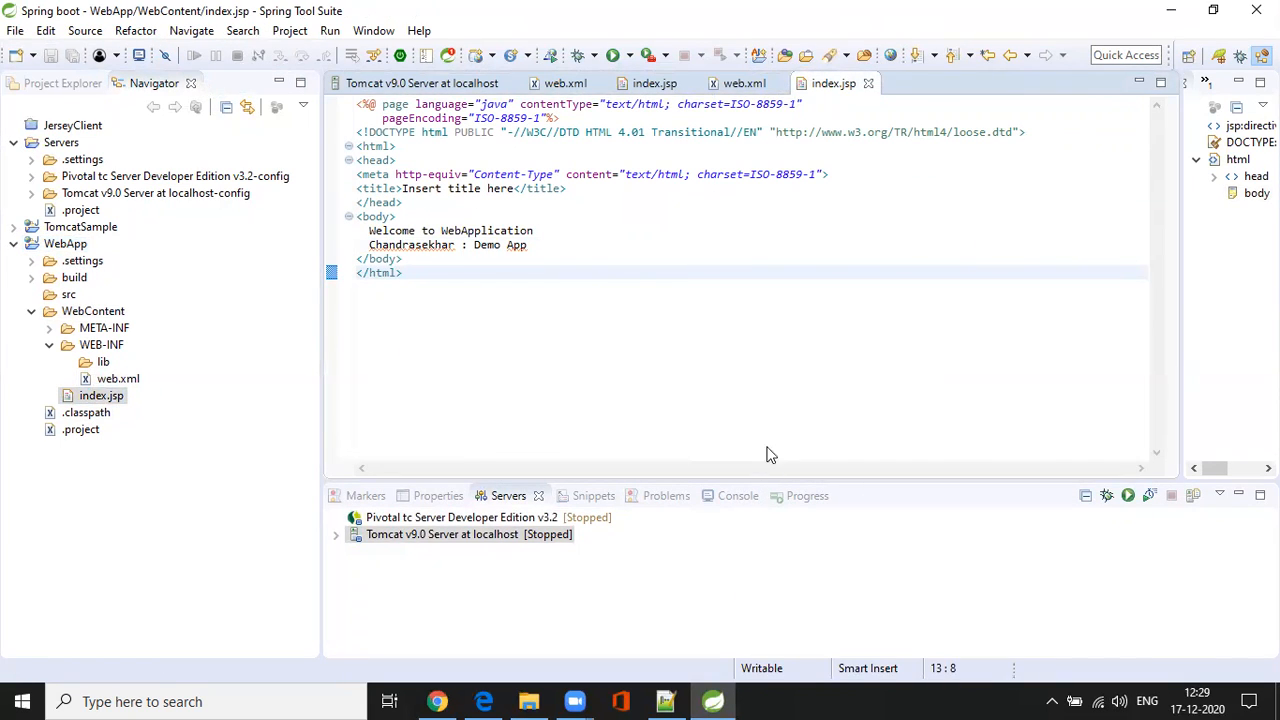
right_click(655, 262)
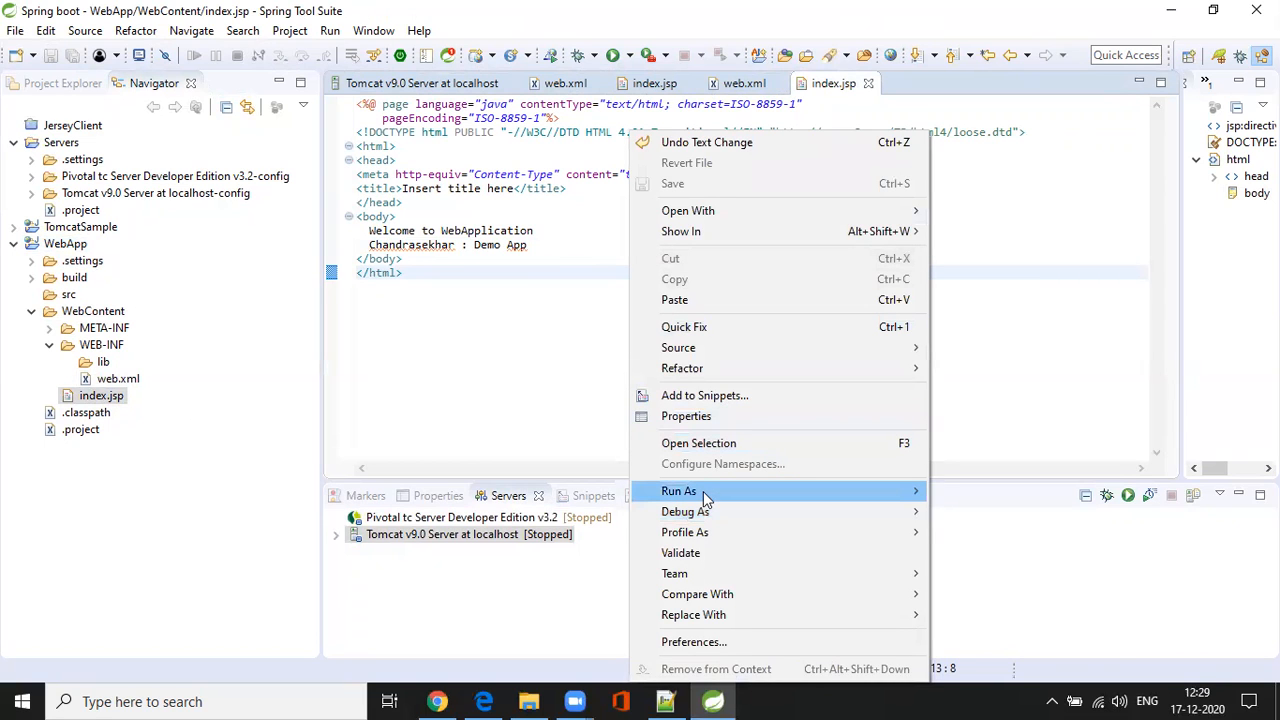
mouse_move(703, 494)
click(1018, 494)
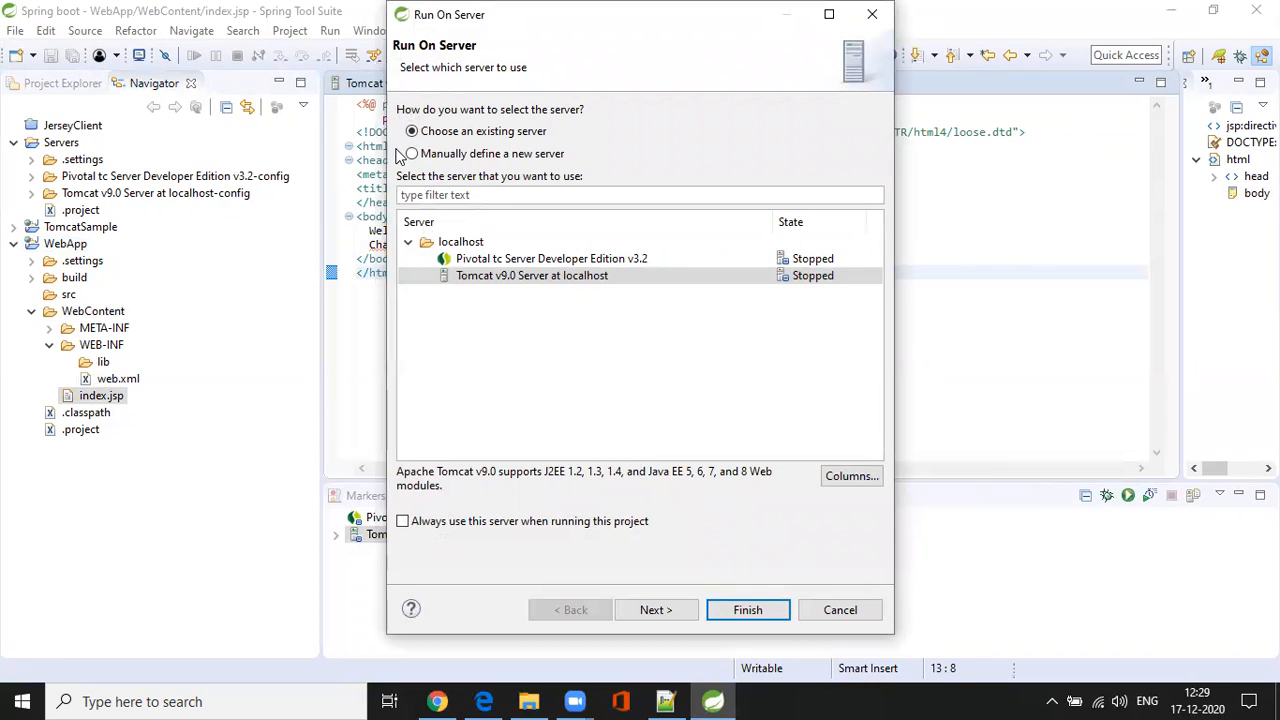
click(668, 612)
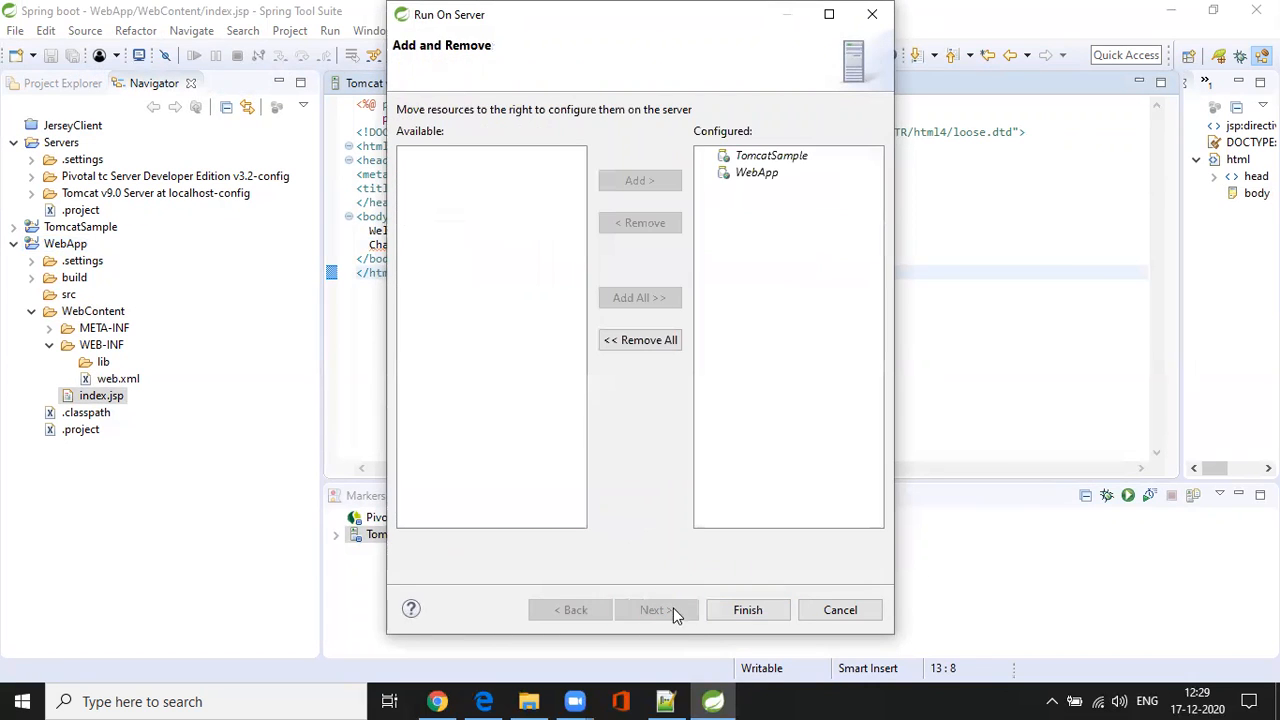
click(742, 610)
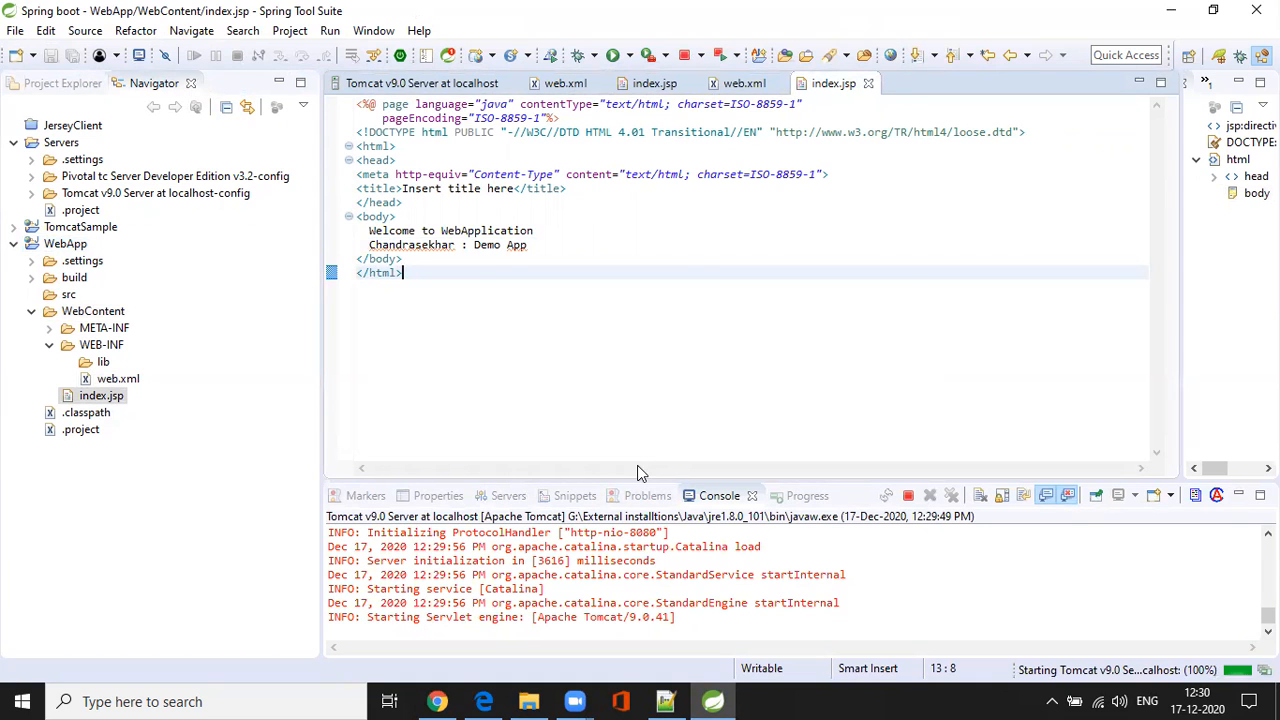
click(440, 701)
key(ctrl+t)
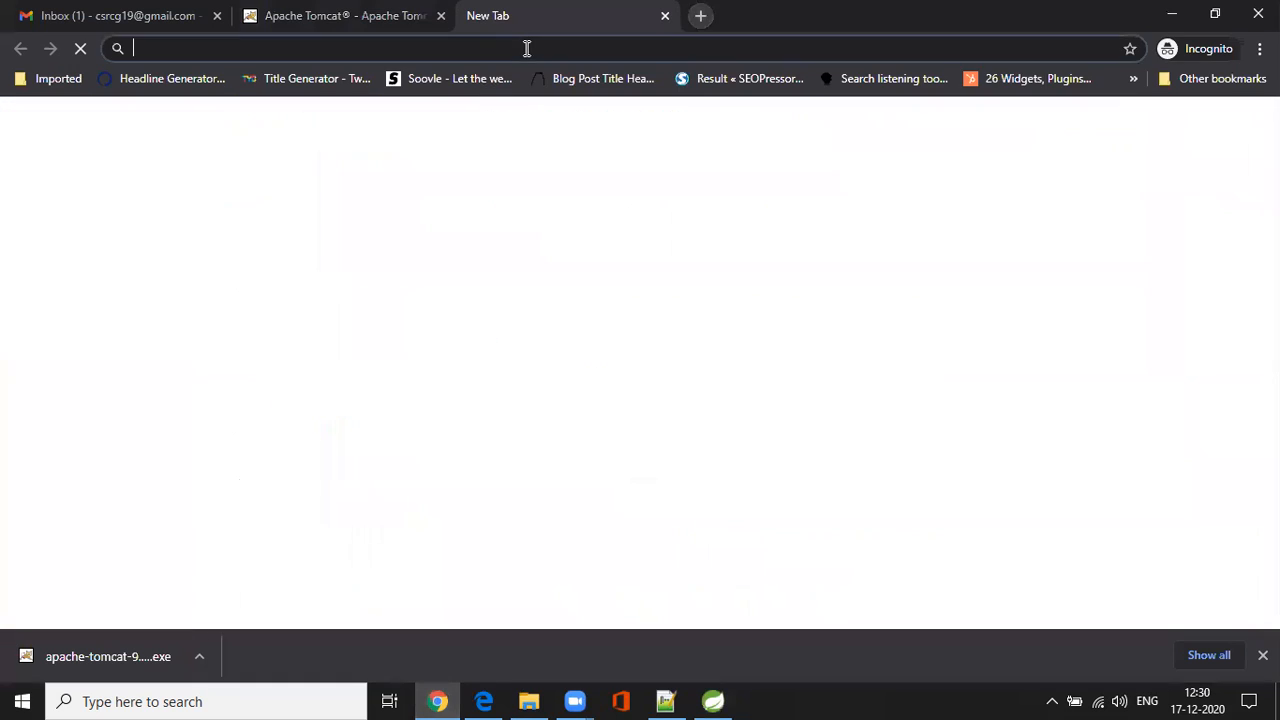
text(http://loca)
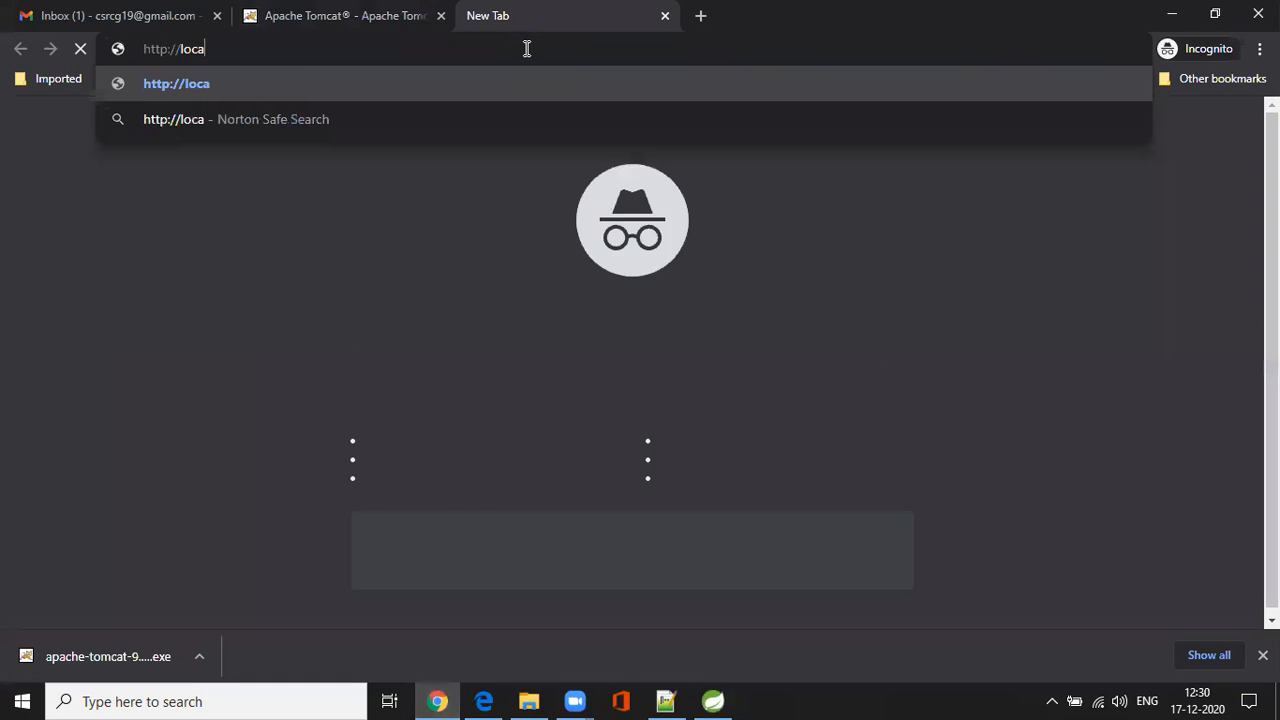
text(lhost)
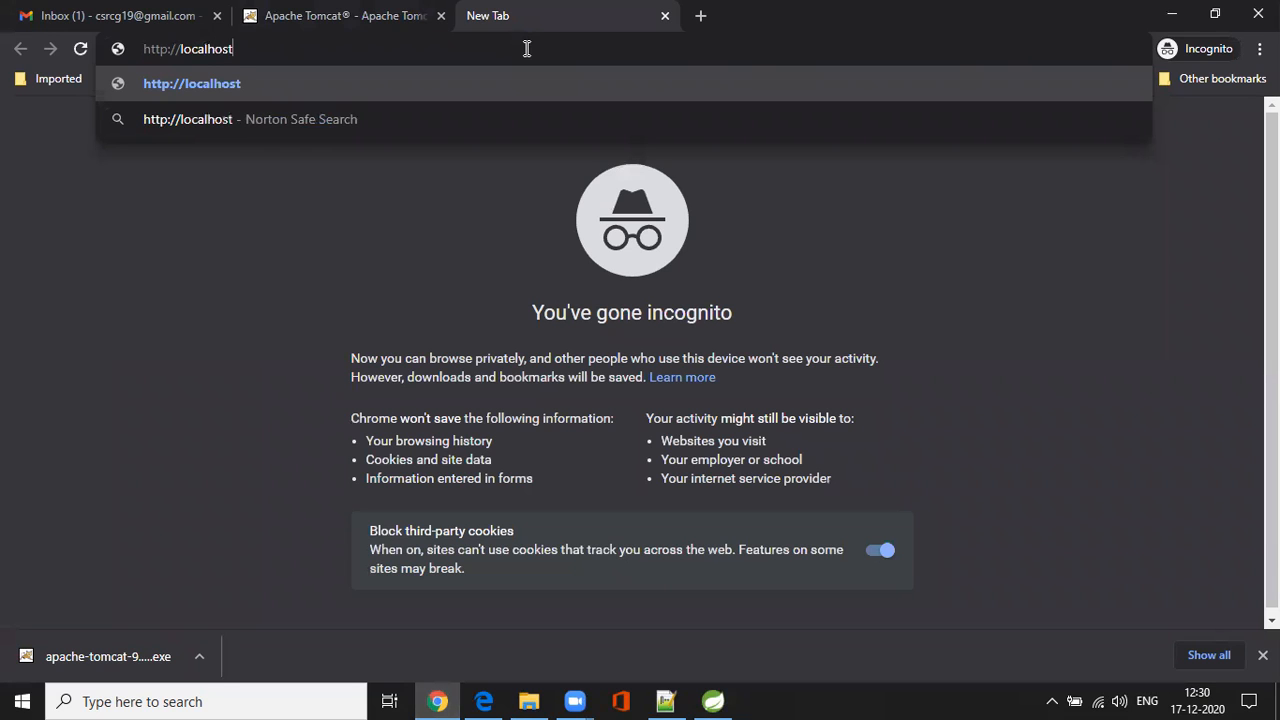
text(:8080)
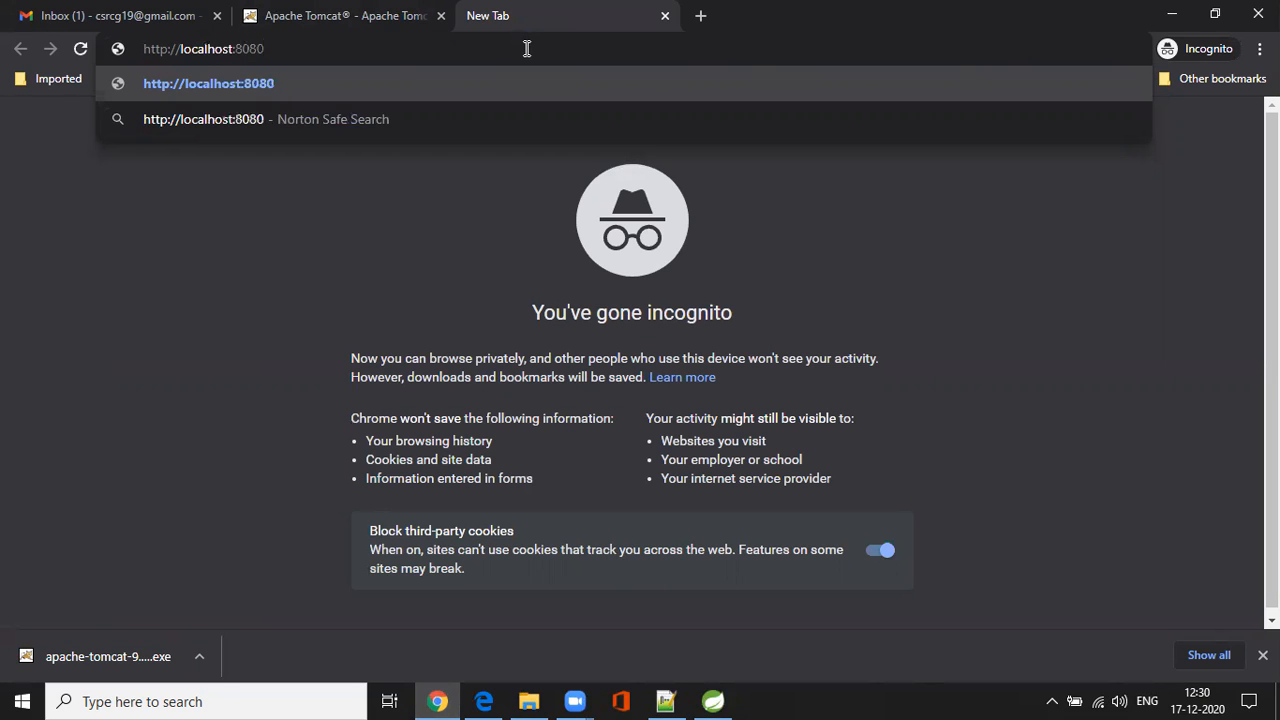
key(Return)
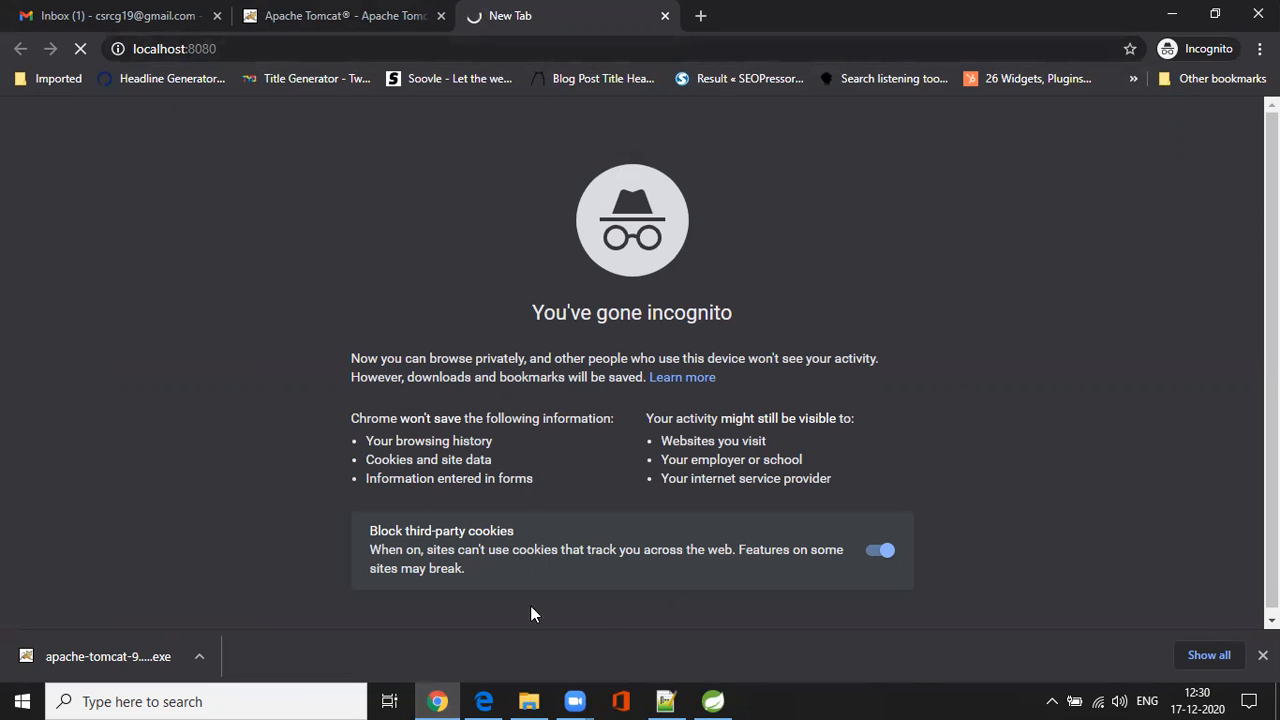
Check the Tomcat startup in Spring Tool Suite against the page in Chrome, and view the startup problem's details before dismissing it.
click(712, 701)
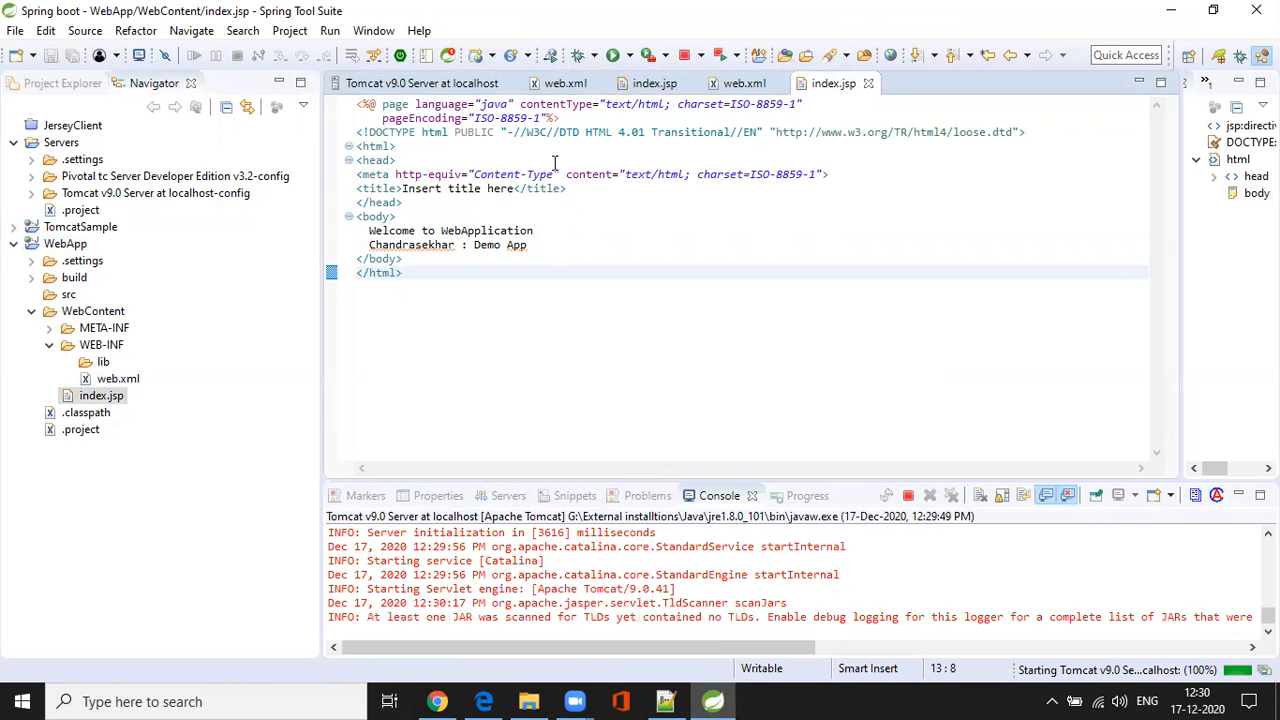
click(1083, 597)
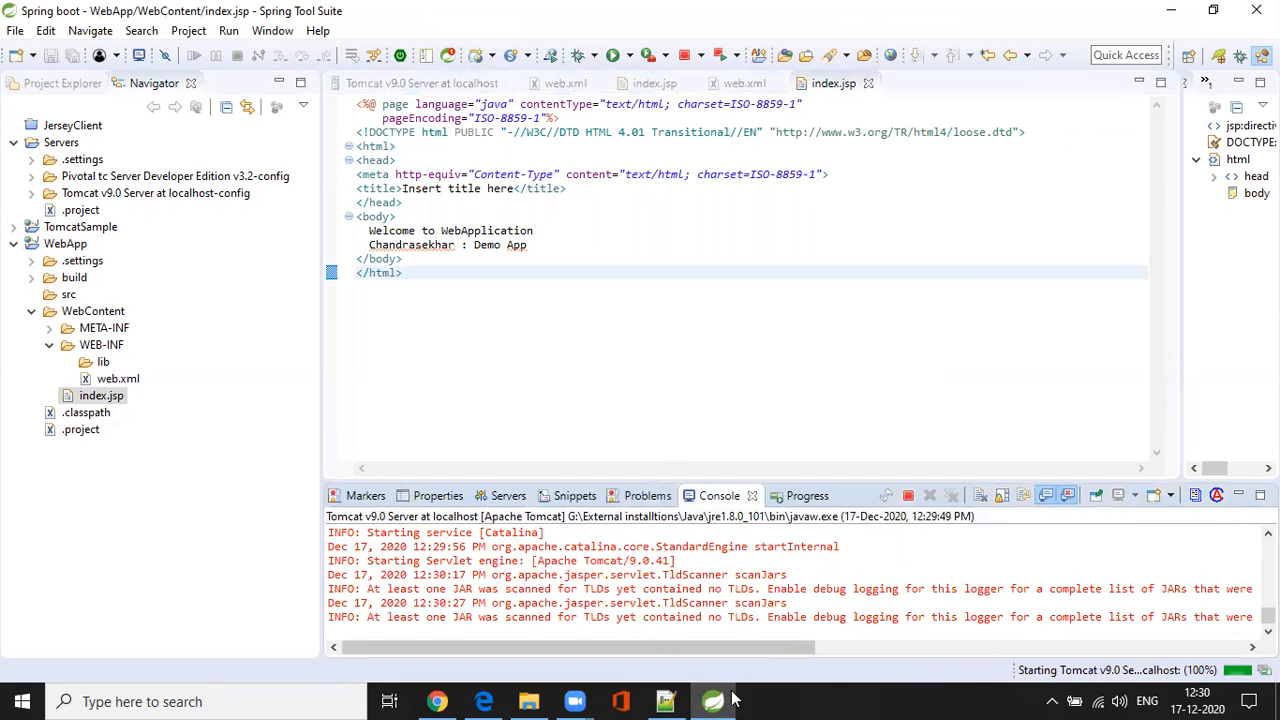
click(441, 701)
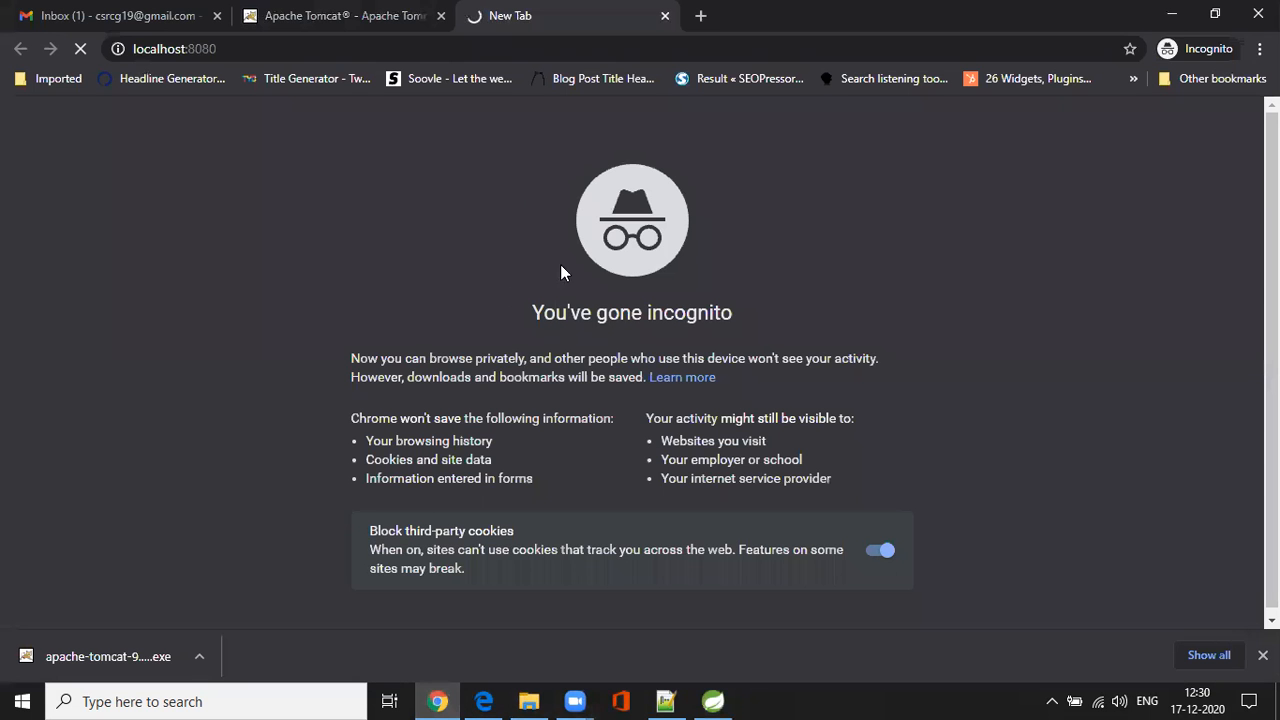
click(713, 701)
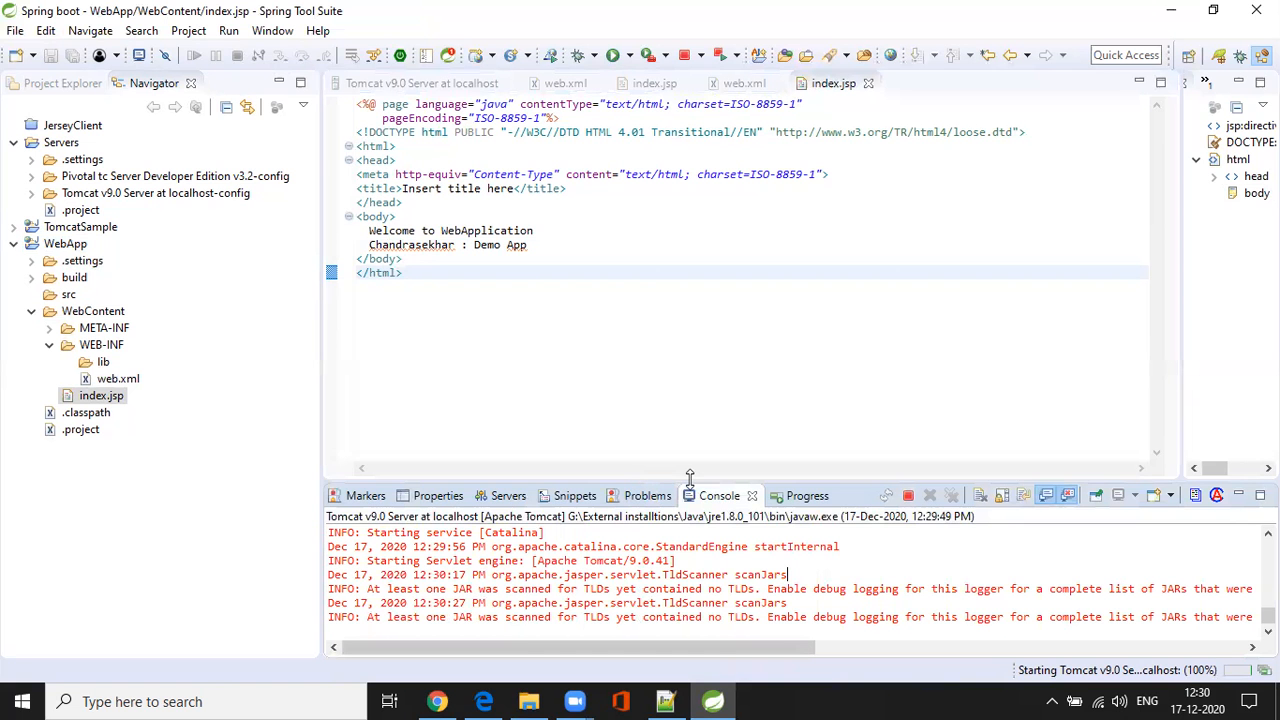
double_click(720, 494)
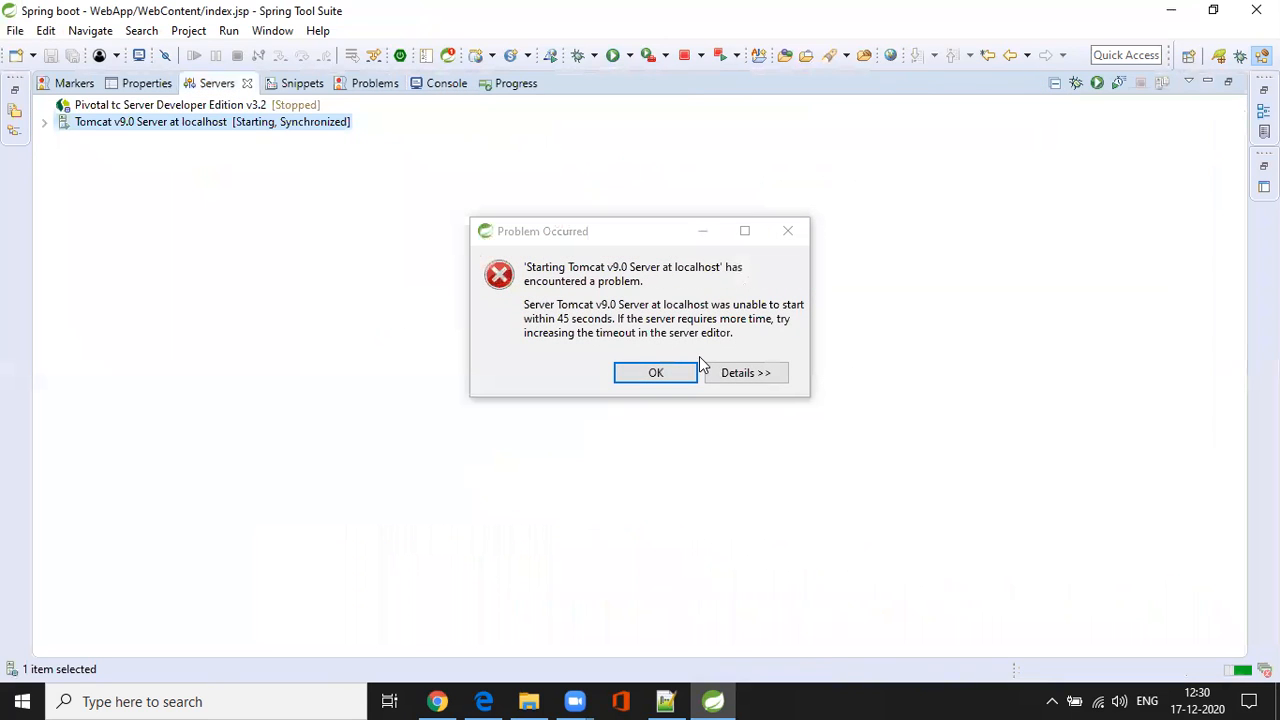
click(751, 372)
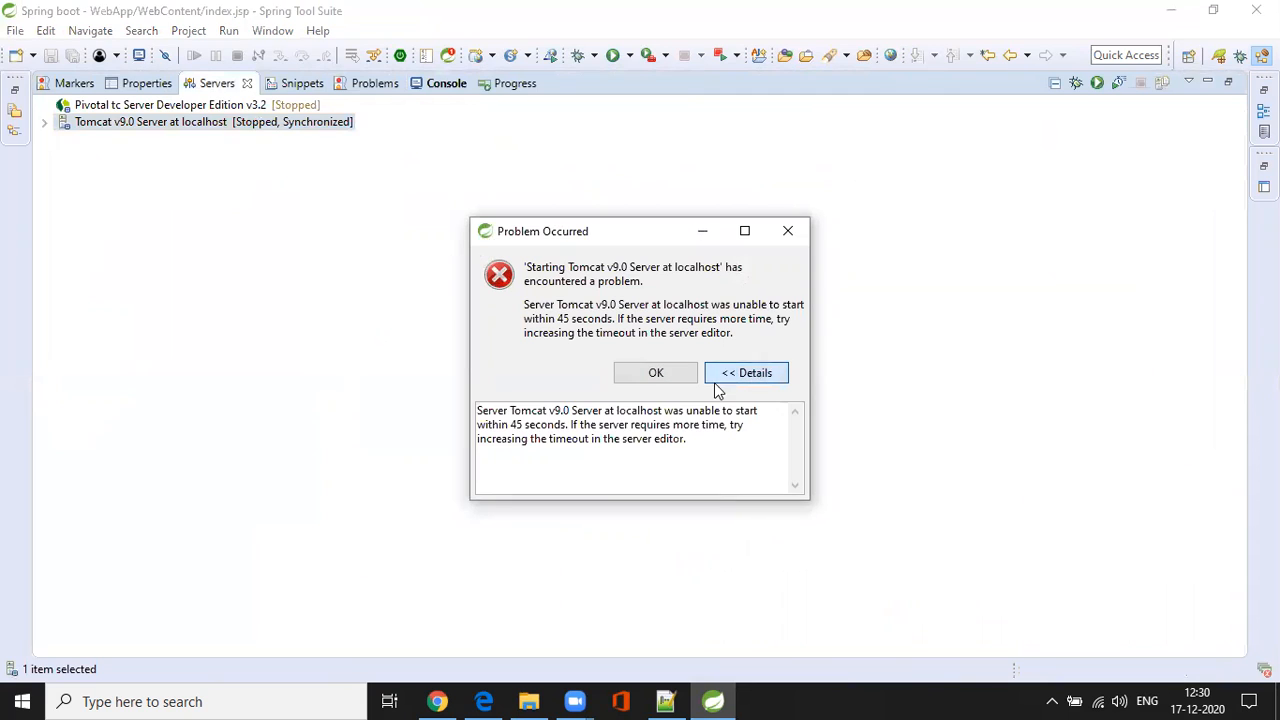
click(788, 232)
Open the Tomcat v9.0 server's configuration and check the HTTP/1.1 port number.
double_click(220, 80)
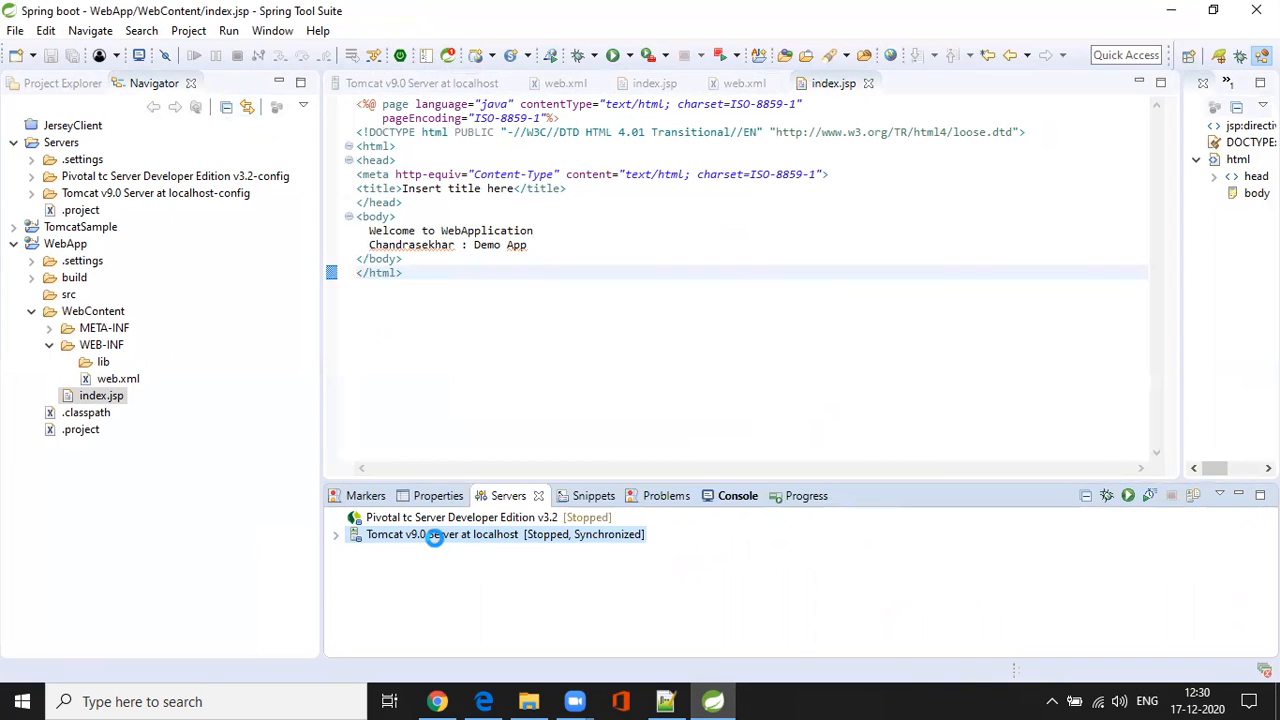
double_click(435, 538)
click(1120, 274)
drag(1025, 450, 1146, 450)
click(1008, 292)
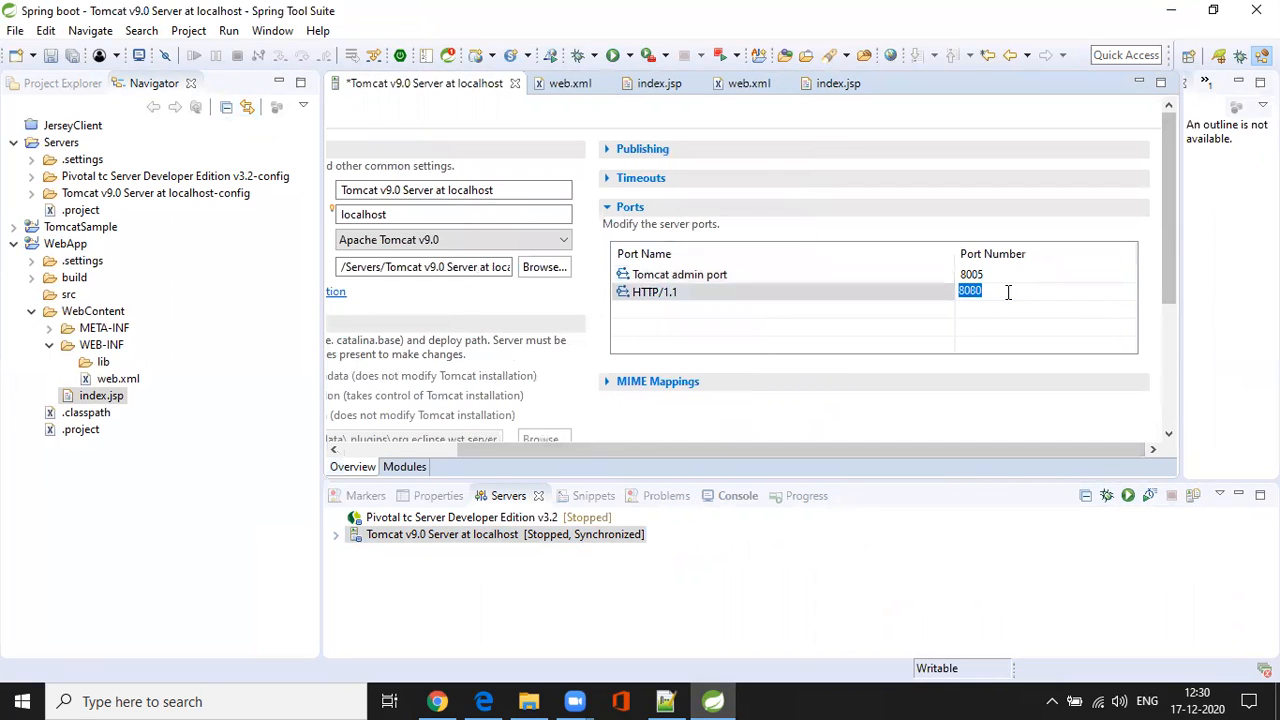
click(619, 580)
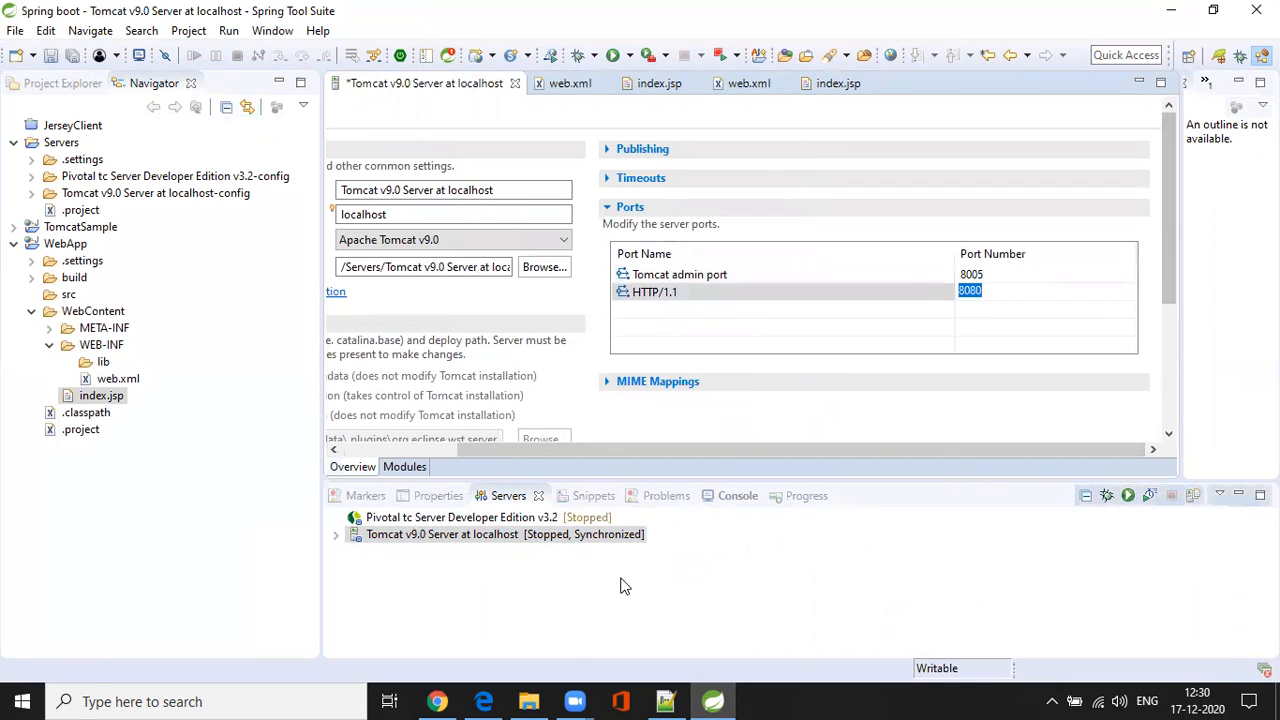
Clean the Tomcat v9.0 server's published resources, saving its modified configuration, and start the server.
right_click(413, 541)
click(482, 374)
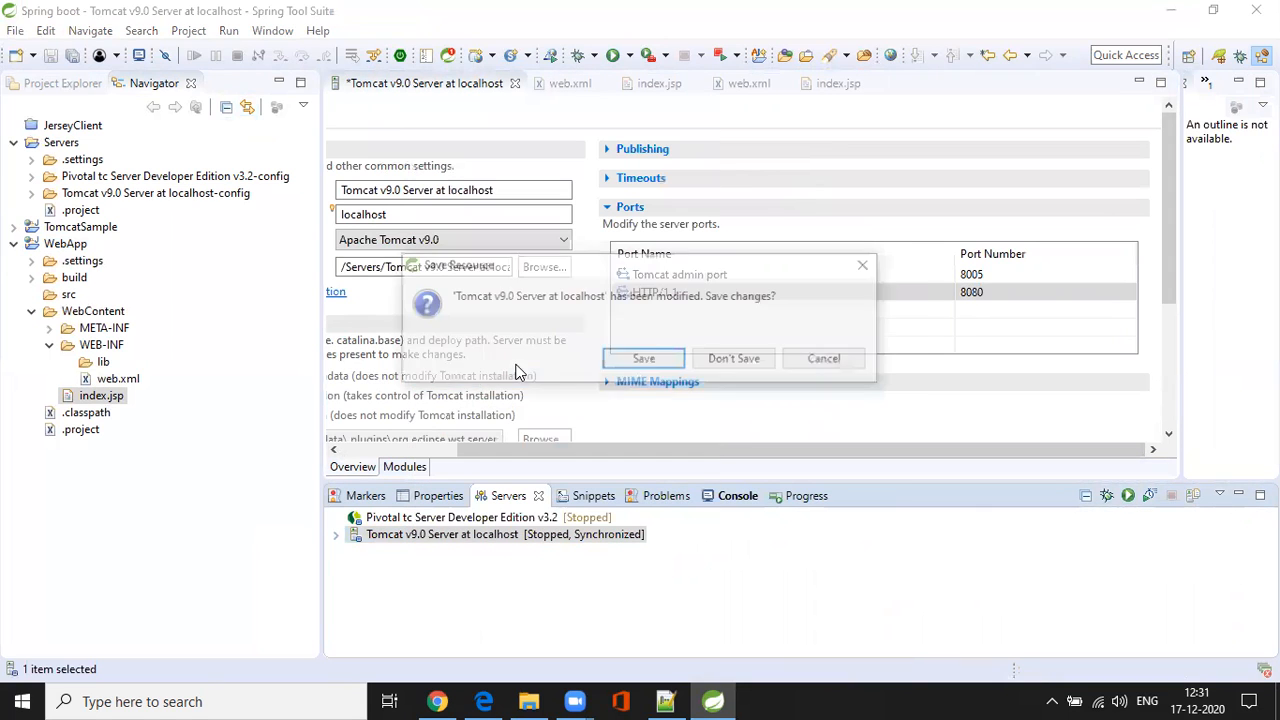
click(651, 360)
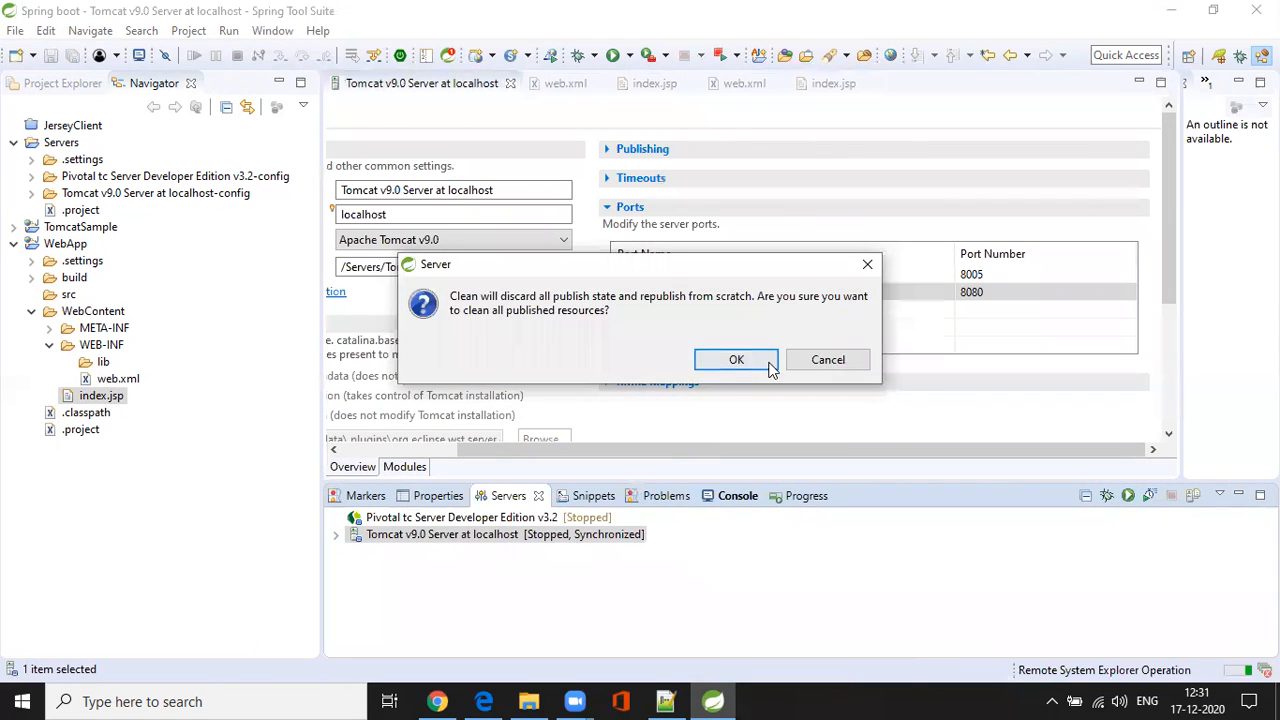
click(770, 366)
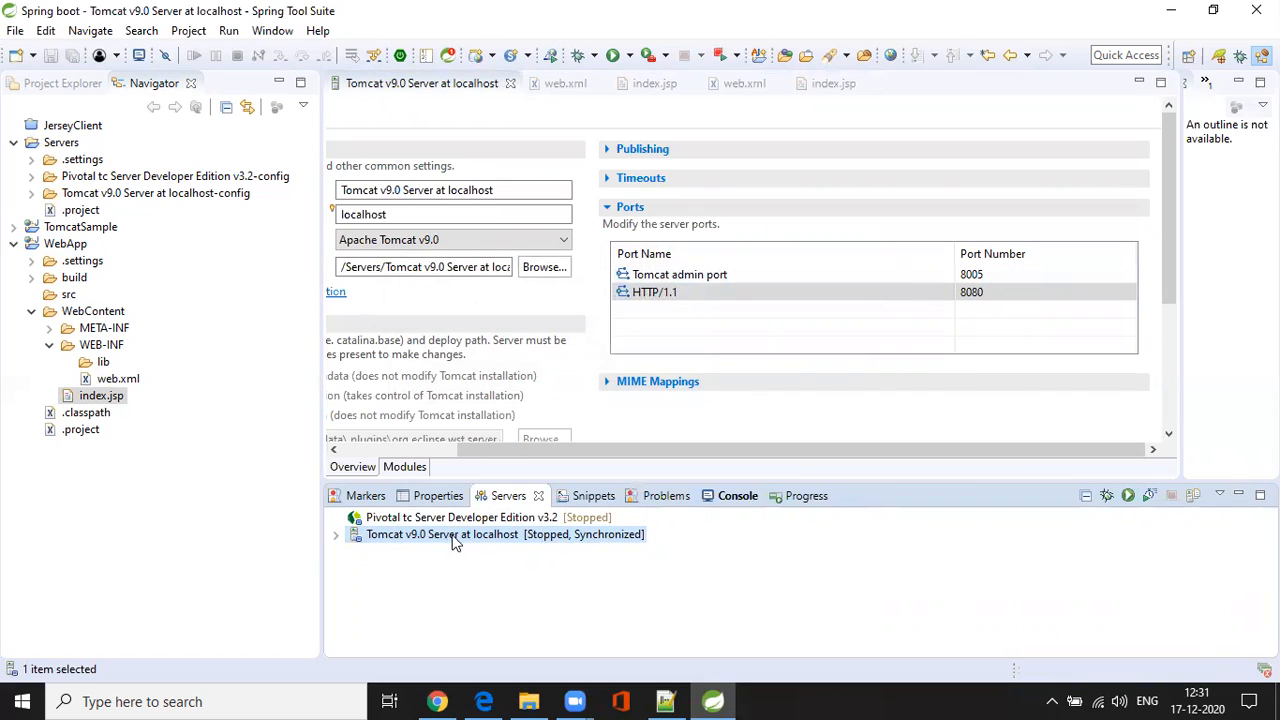
click(1127, 495)
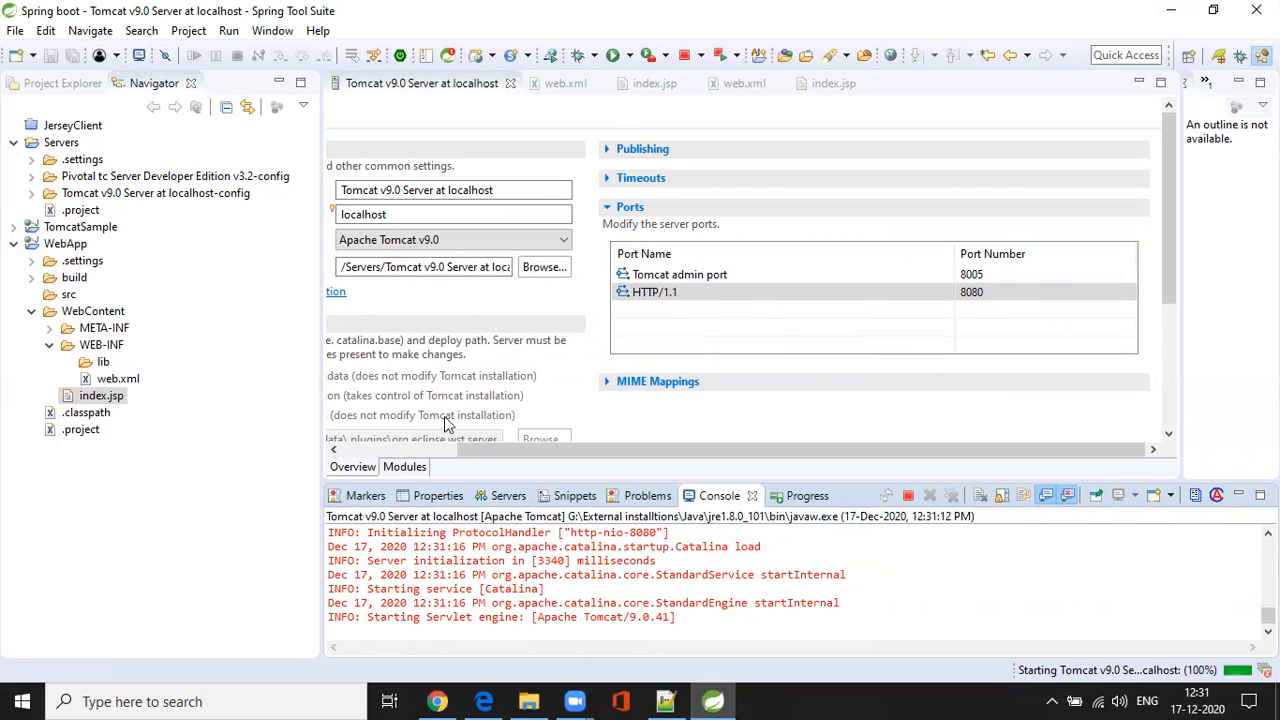
right_click(106, 397)
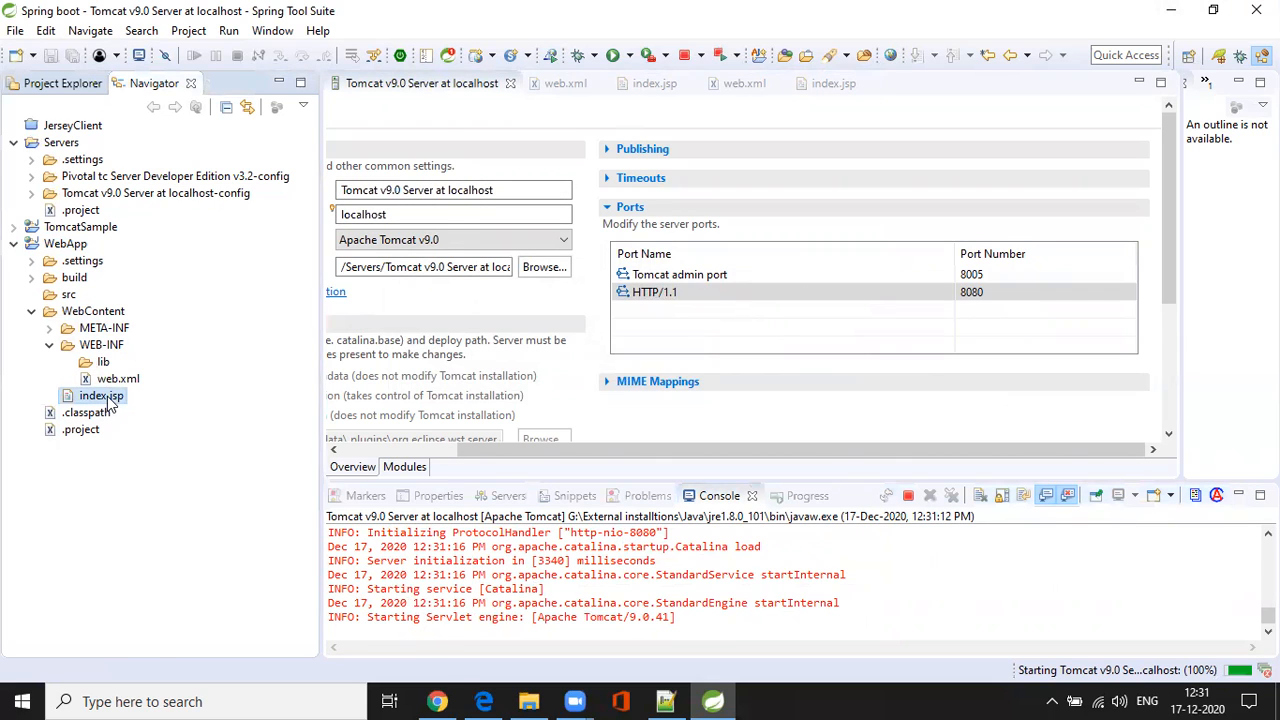
mouse_move(207, 459)
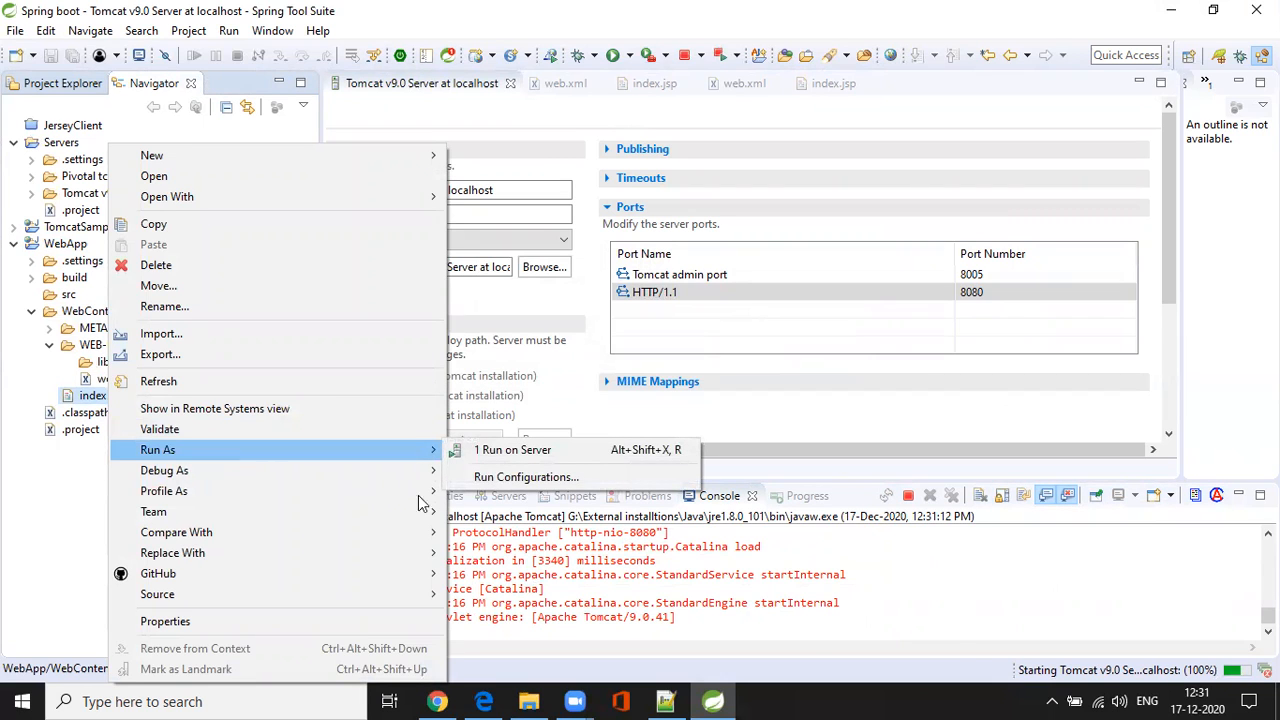
click(1203, 662)
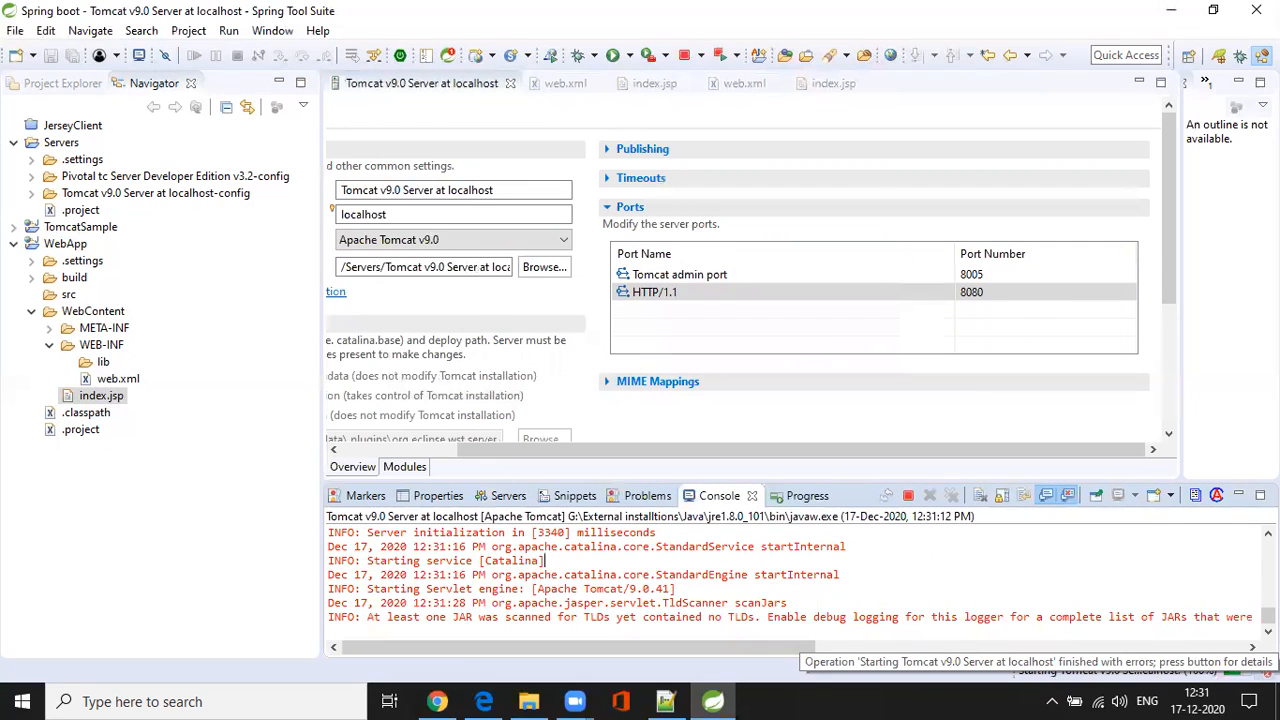
Bring up index.jsp again, view the details of the server startup problem and dismiss it.
double_click(101, 396)
click(417, 104)
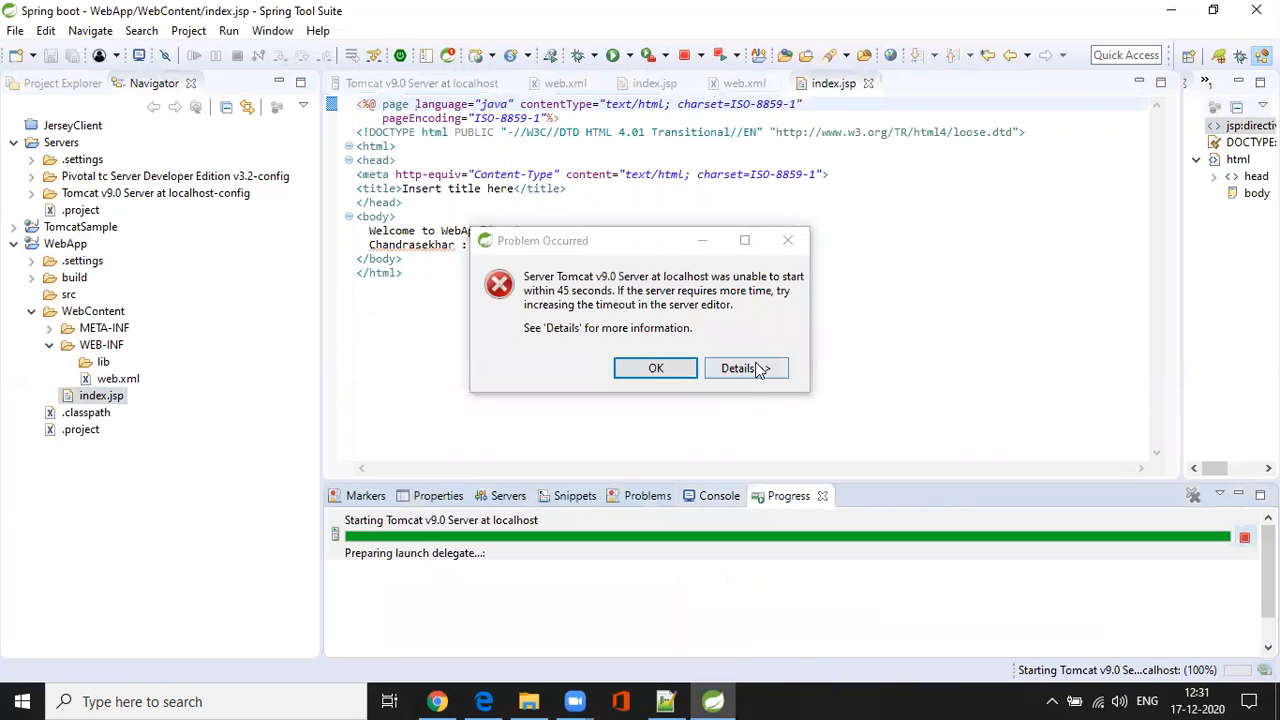
click(758, 369)
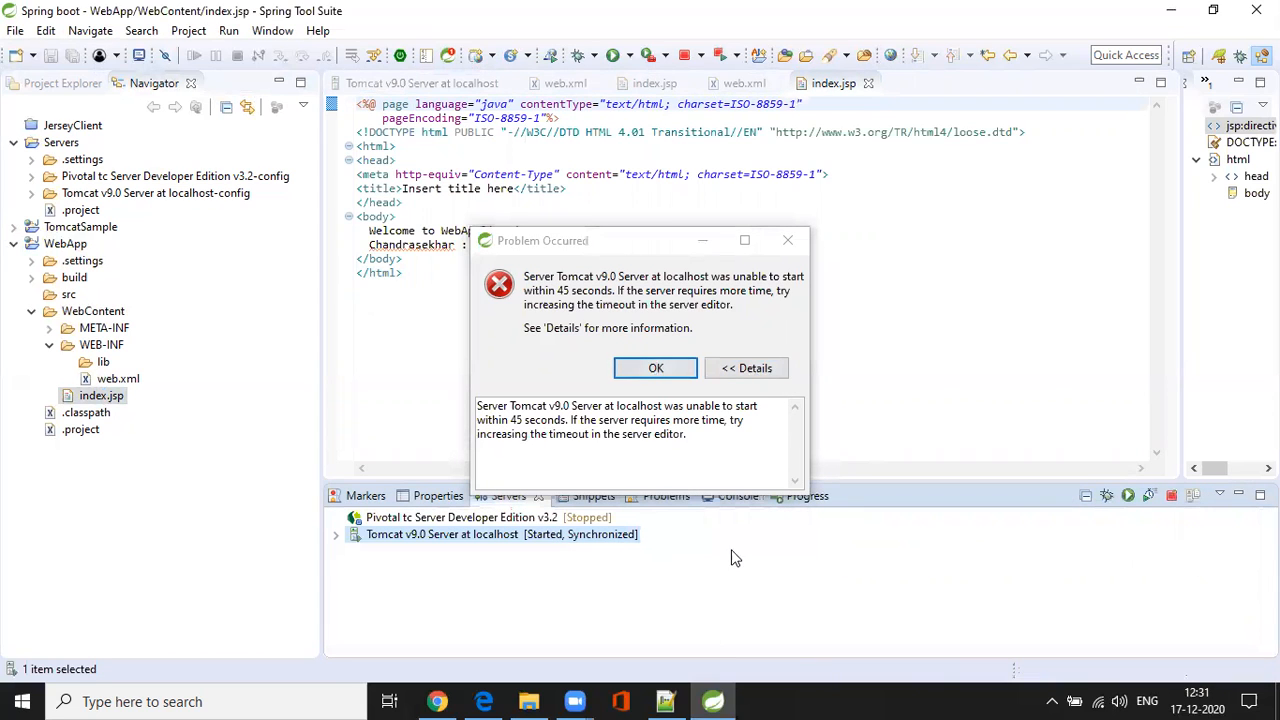
click(690, 369)
Run index.jsp on the existing Tomcat v9.0 Server at localhost and highlight the text on the displayed page.
right_click(114, 399)
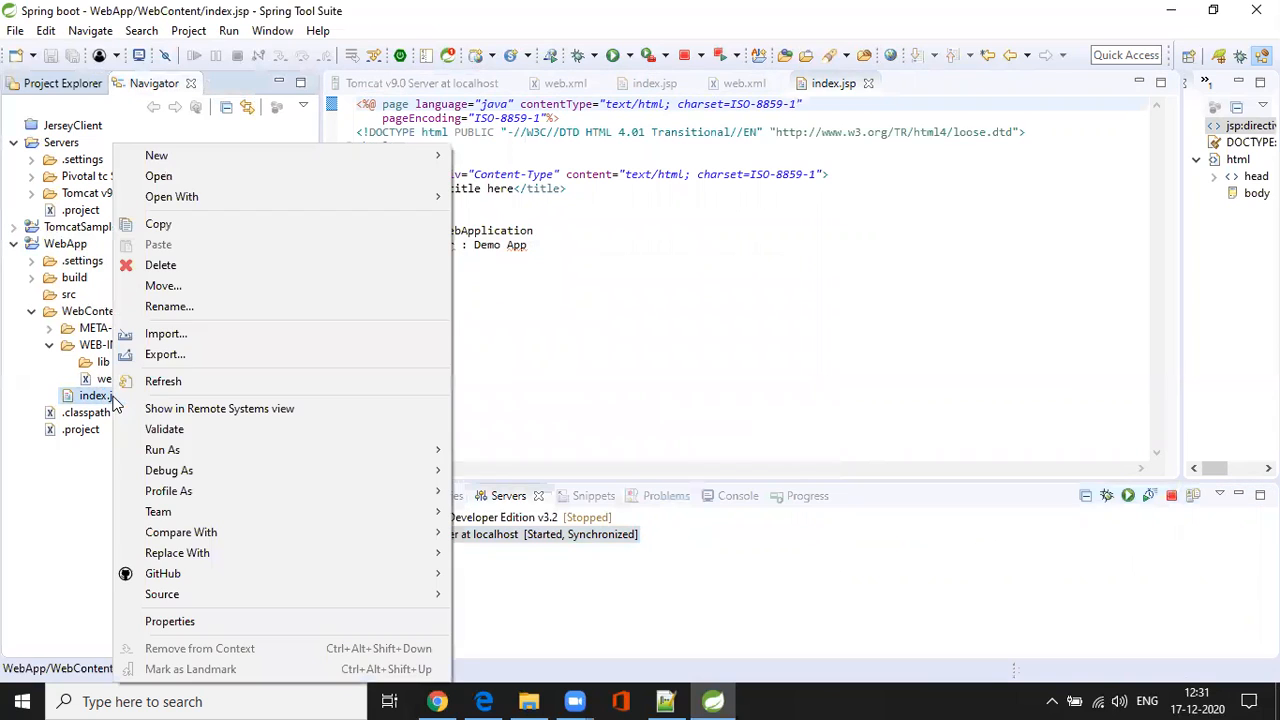
mouse_move(263, 456)
click(555, 451)
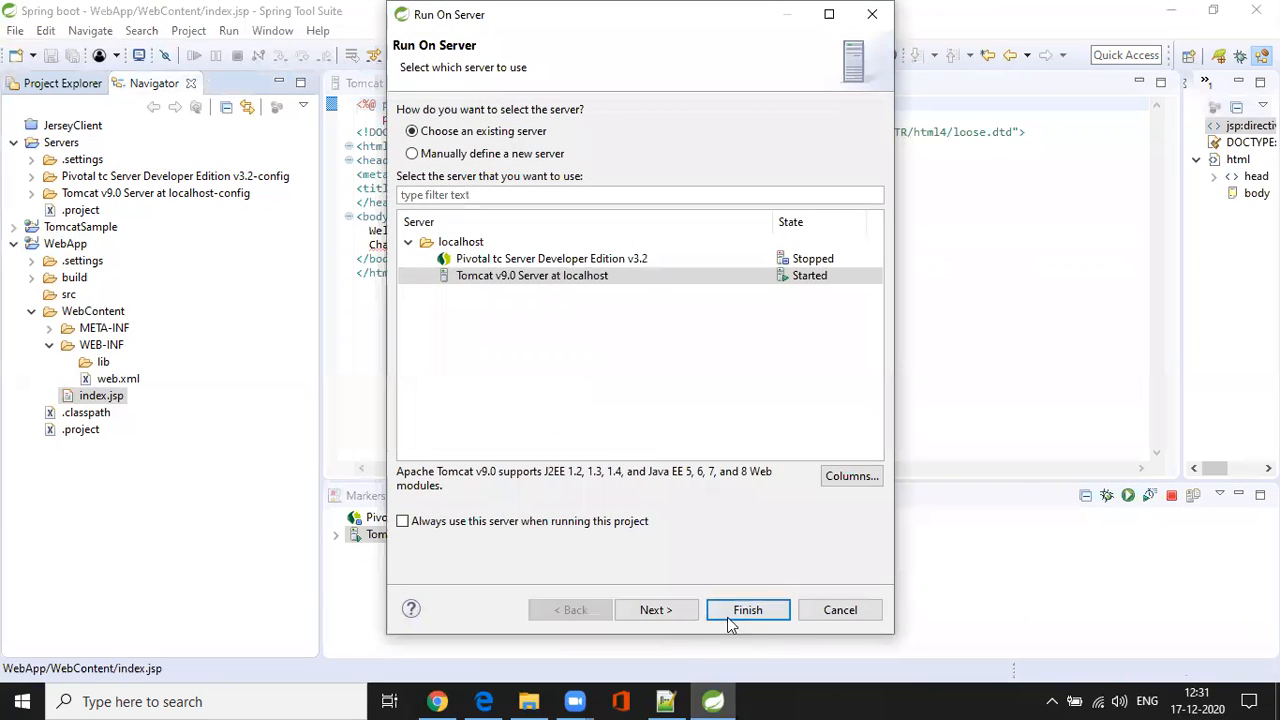
click(741, 612)
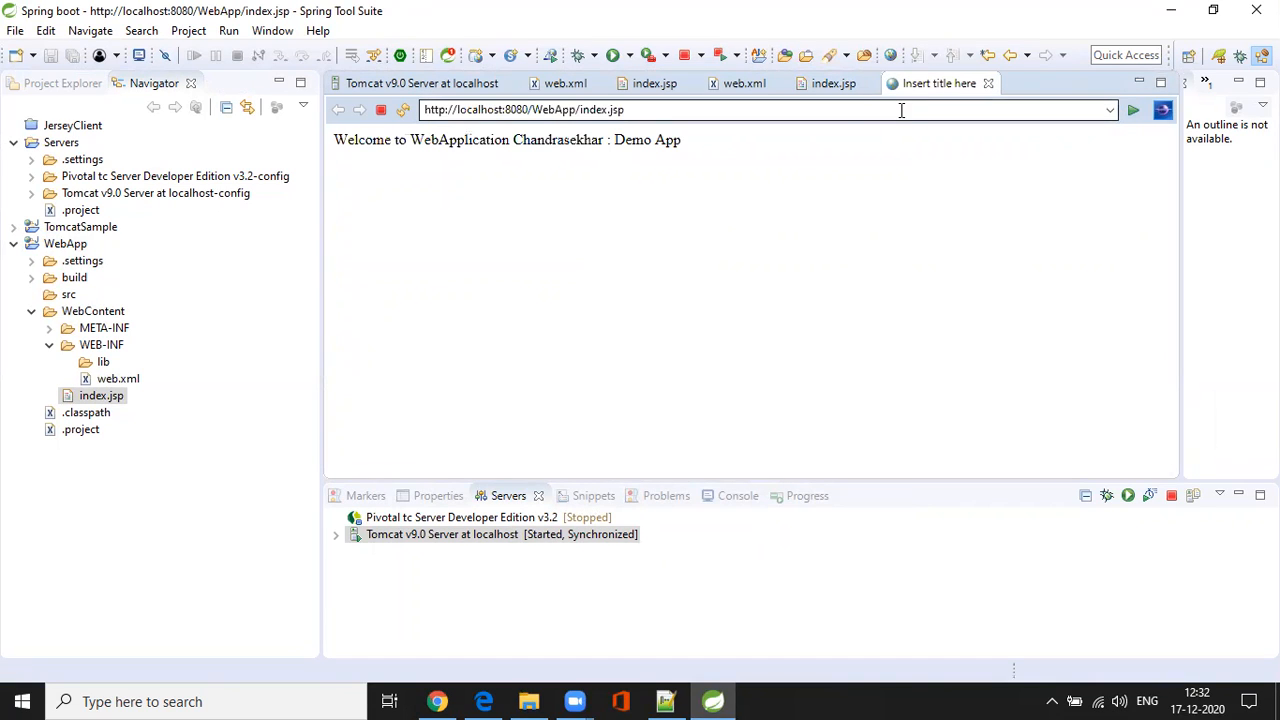
drag(699, 146, 332, 140)
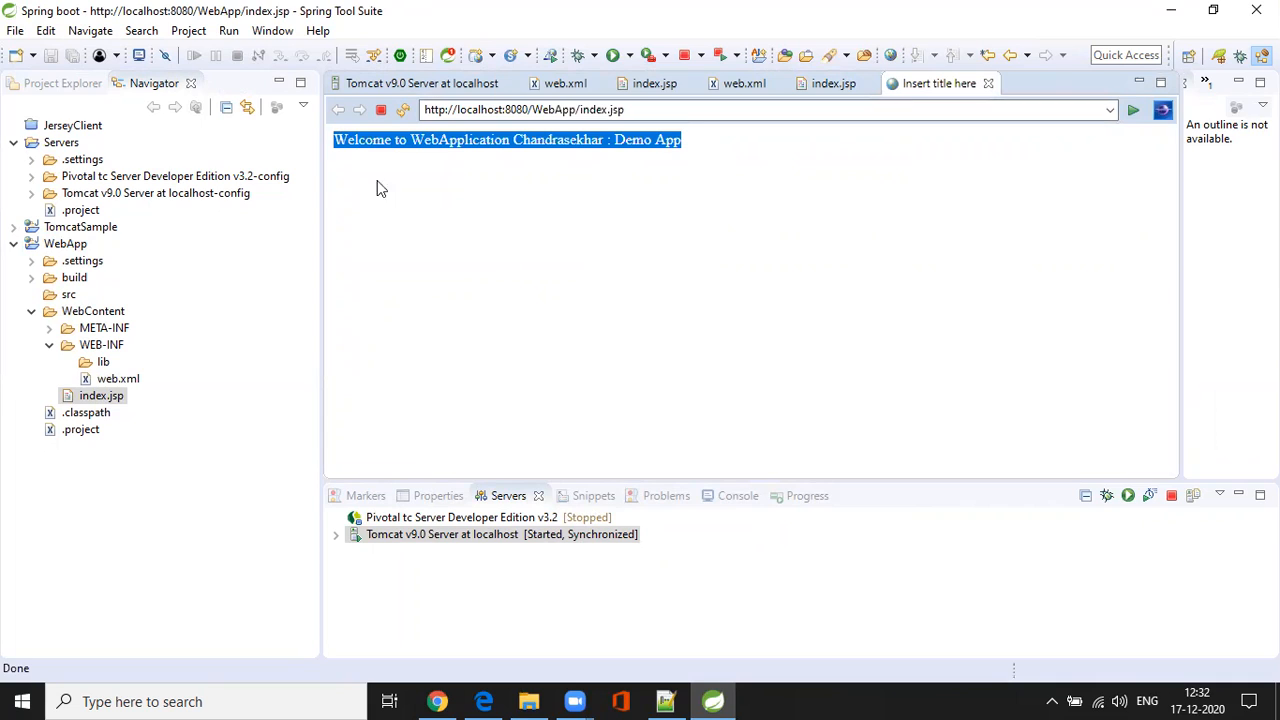